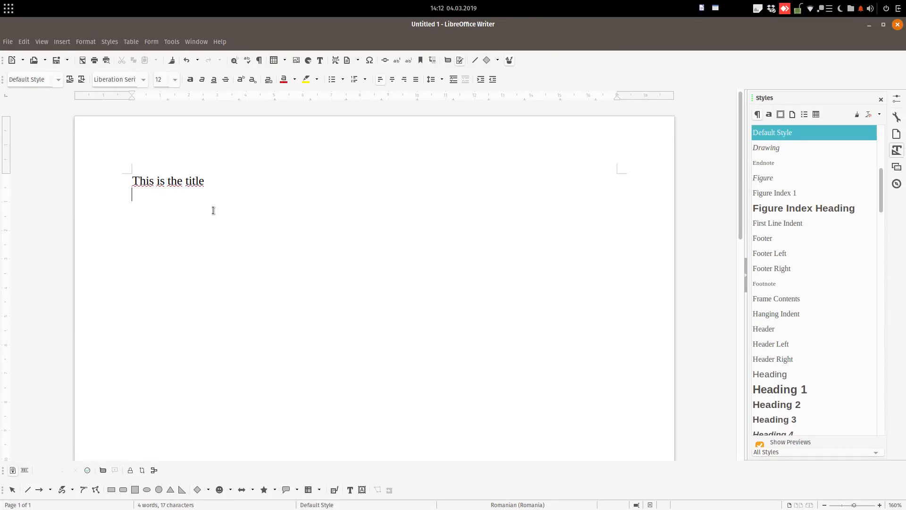
- Write "This is first paragraph." on the line below the title and add one copy of the sentence after it
text(This is first paragraph.)
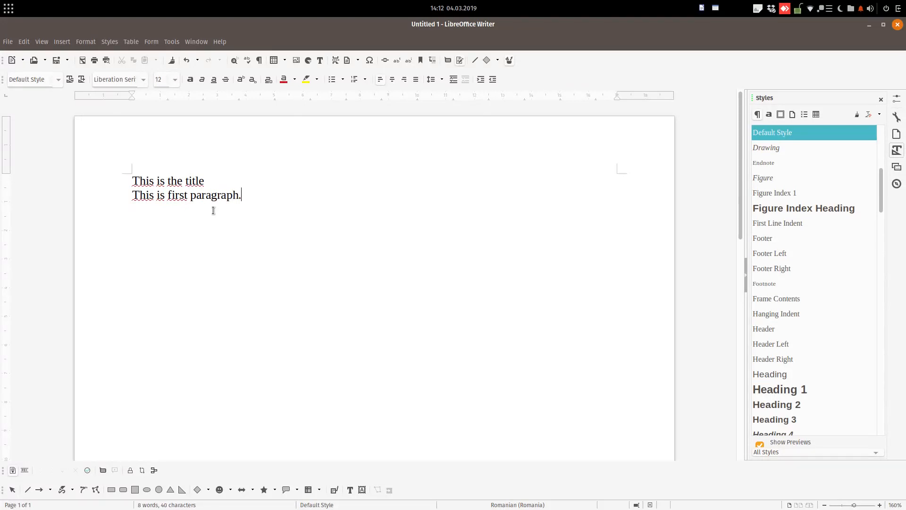
key(shift+Home)
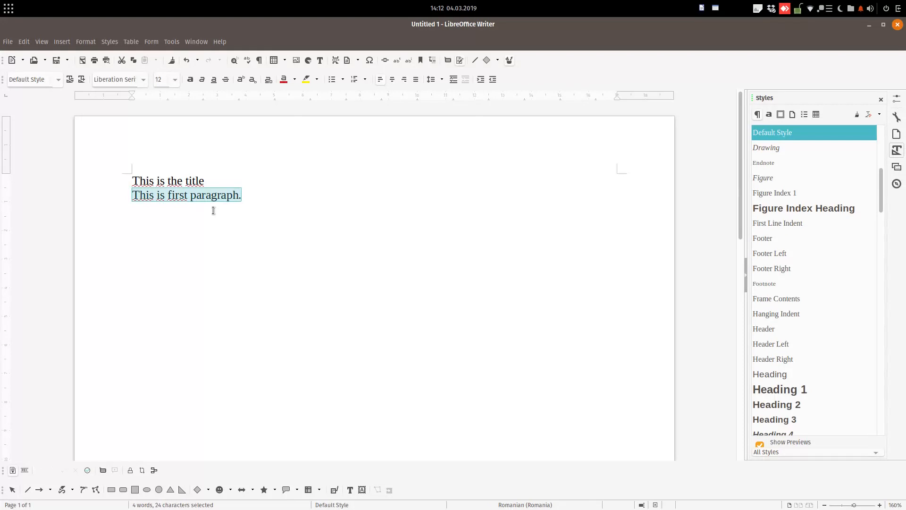
key(ctrl+c)
key(Right)
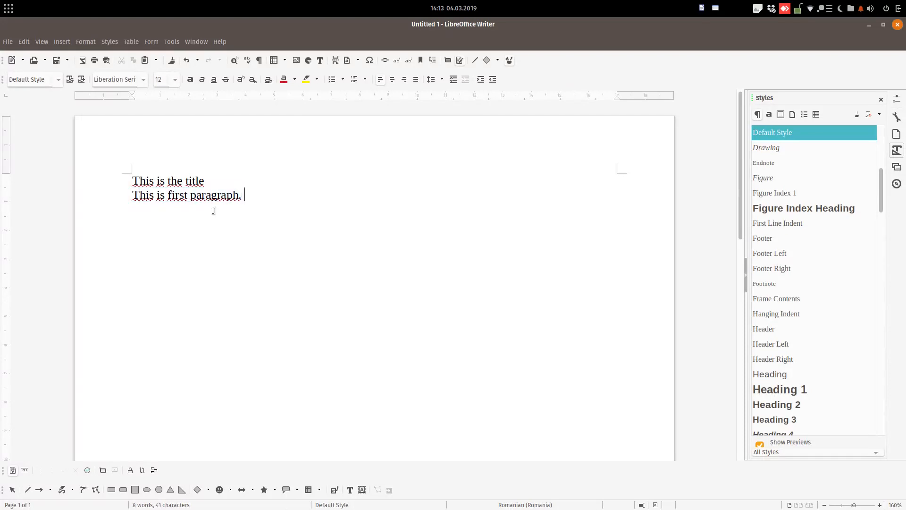
key(ctrl+v)
key(ctrl+shift+Left)
key(ctrl+shift+Left)
key(ctrl+shift+Left)
key(ctrl+shift+Left)
key(ctrl+shift+Left)
key(End)
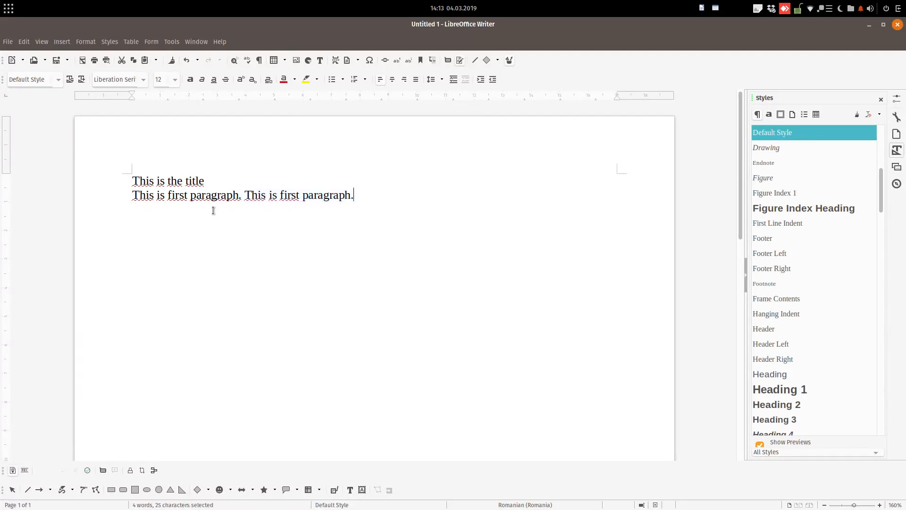
- Repeat the copied sentence 18 more times to fill out the first paragraph
key(ctrl+v)
key(ctrl+v)
key(ctrl+v)
key(ctrl+v)
key(ctrl+v)
key(ctrl+v)
key(ctrl+v)
key(ctrl+v)
key(ctrl+v)
key(ctrl+v)
key(ctrl+v)
key(ctrl+v)
key(ctrl+v)
key(ctrl+v)
key(ctrl+v)
key(ctrl+v)
key(ctrl+v)
key(ctrl+v)
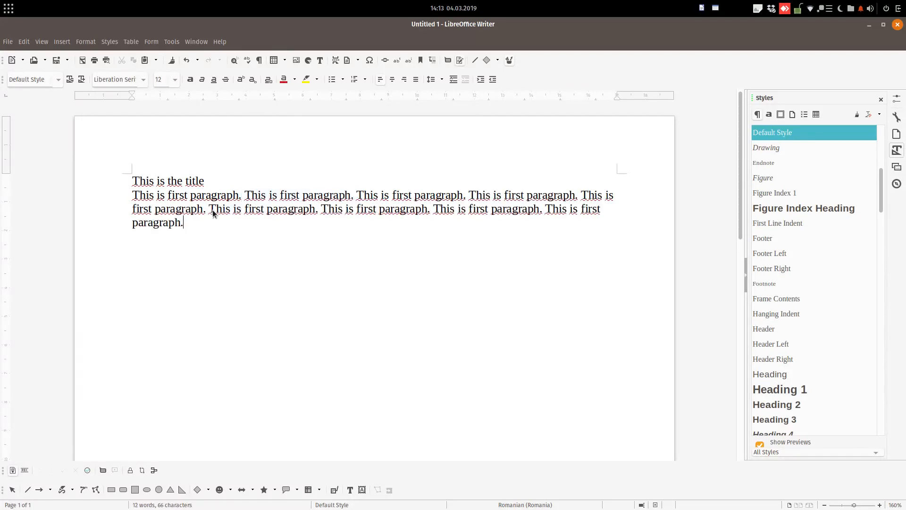
- Start a new paragraph with "This is second paragraph." and copy that sentence for reuse
key(Return)
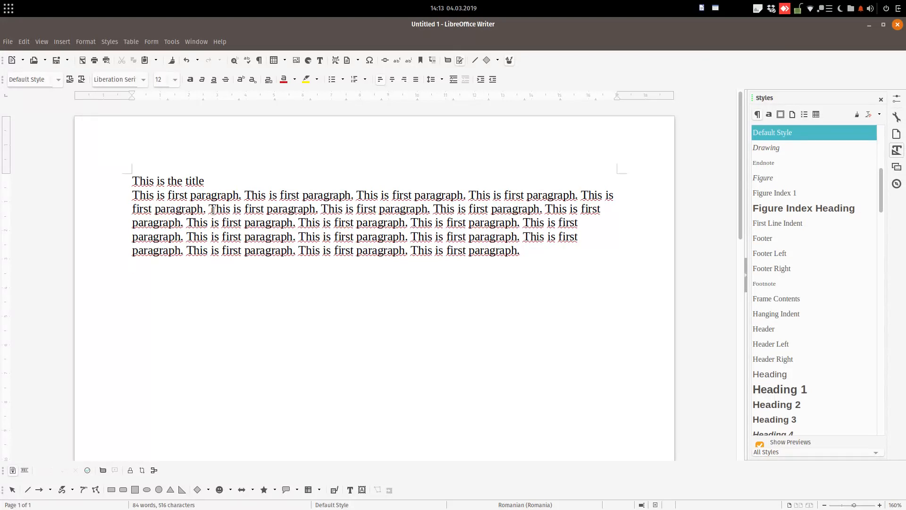
text(This is second pa)
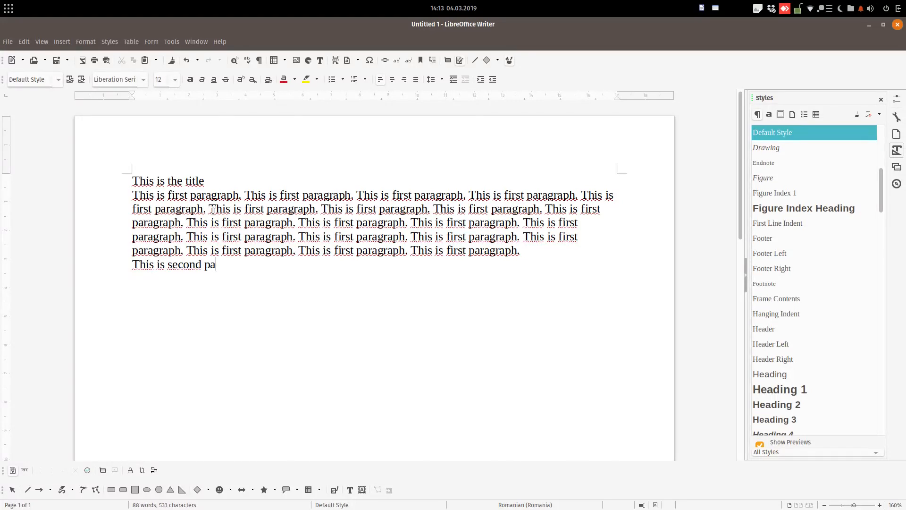
text(ragrapgh)
key(BackSpace)
key(BackSpace)
text(h.)
key(shift+Home)
key(ctrl+c)
key(End)
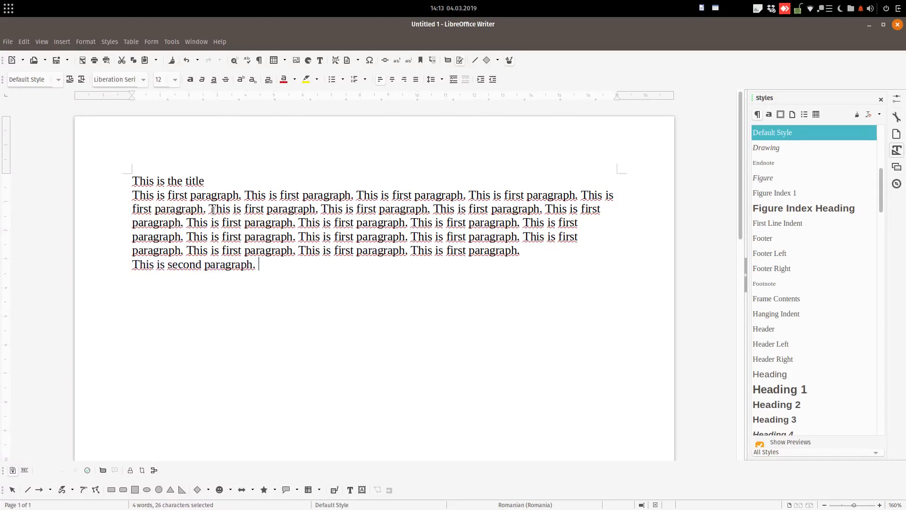
- Paste the second-paragraph sentence 17 times to fill out the second paragraph
key(ctrl+v)
key(ctrl+v)
key(ctrl+v)
key(ctrl+v)
key(ctrl+v)
key(ctrl+v)
key(ctrl+v)
key(ctrl+v)
key(ctrl+v)
key(ctrl+v)
key(ctrl+v)
key(ctrl+v)
key(ctrl+v)
key(ctrl+v)
key(ctrl+v)
key(ctrl+v)
key(ctrl+v)
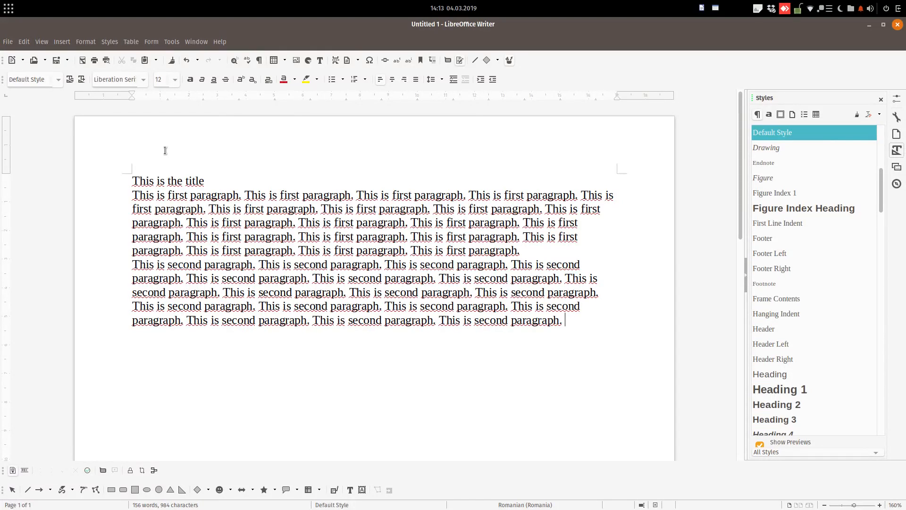
- With the title line selected, create a new paragraph style based on Title and name it MY_TITLE
scroll(795, 304, down, 5)
scroll(794, 304, down, 15)
scroll(791, 304, down, 6)
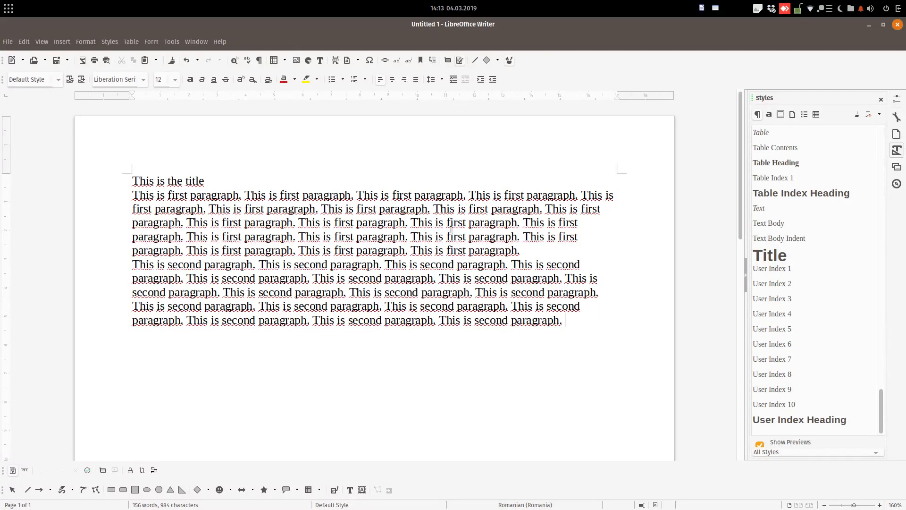
drag(204, 181, 126, 182)
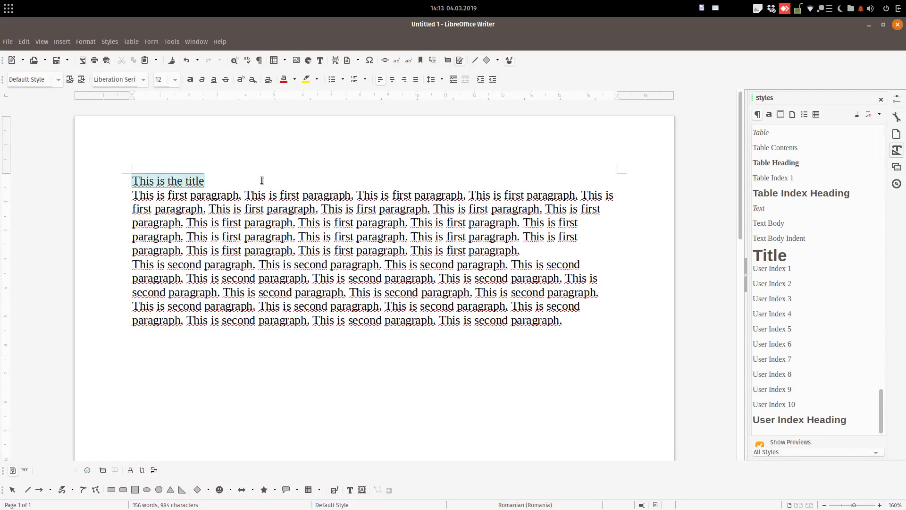
right_click(772, 256)
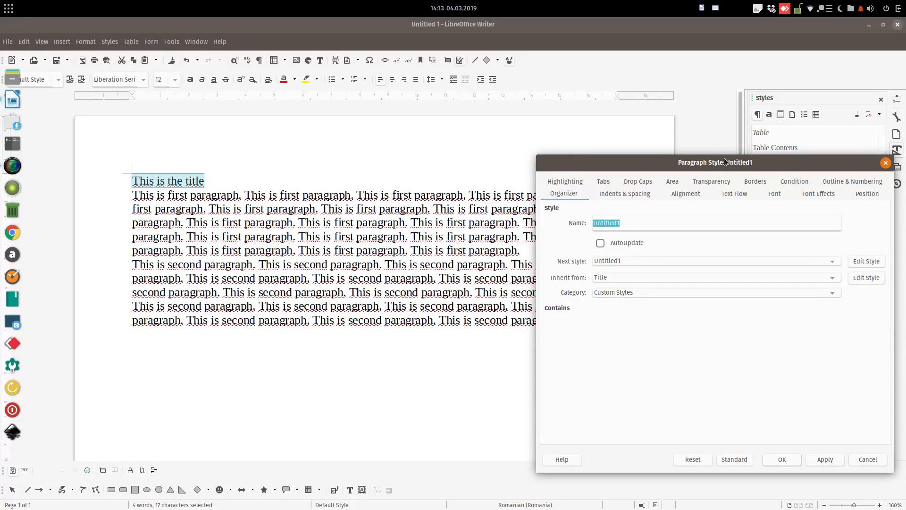
text(MY)
key(BackSpace)
key(BackSpace)
text(MY_t)
key(BackSpace)
text(TITLE)
- Set the new style's line spacing to Fixed at 1,00 cm and save the style
click(633, 195)
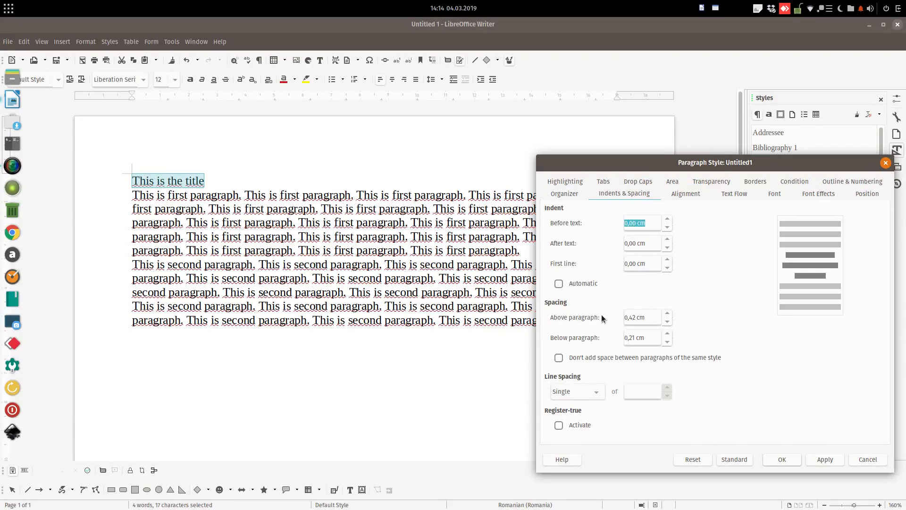
click(585, 391)
click(579, 455)
click(667, 387)
click(666, 388)
click(666, 388)
click(667, 388)
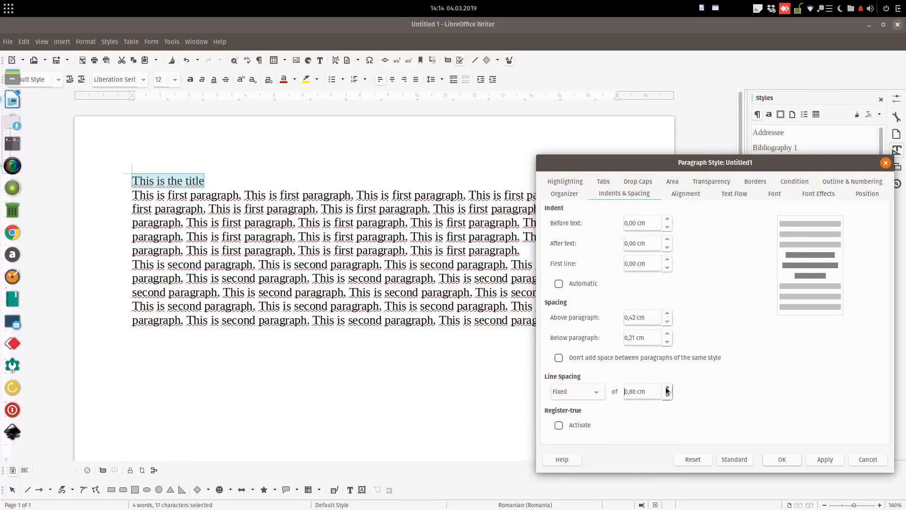
click(667, 387)
click(778, 459)
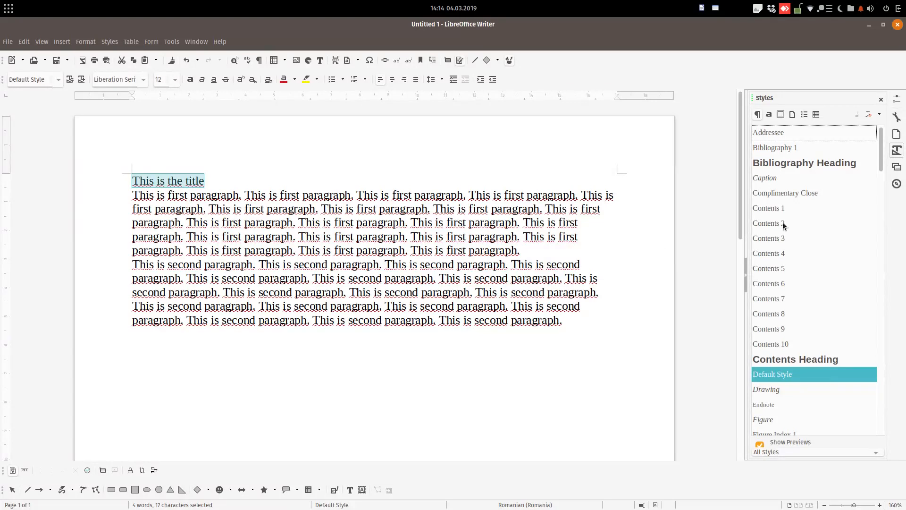
- Apply the MY_TITLE paragraph style to the selected title line
scroll(779, 233, down, 6)
scroll(777, 251, down, 9)
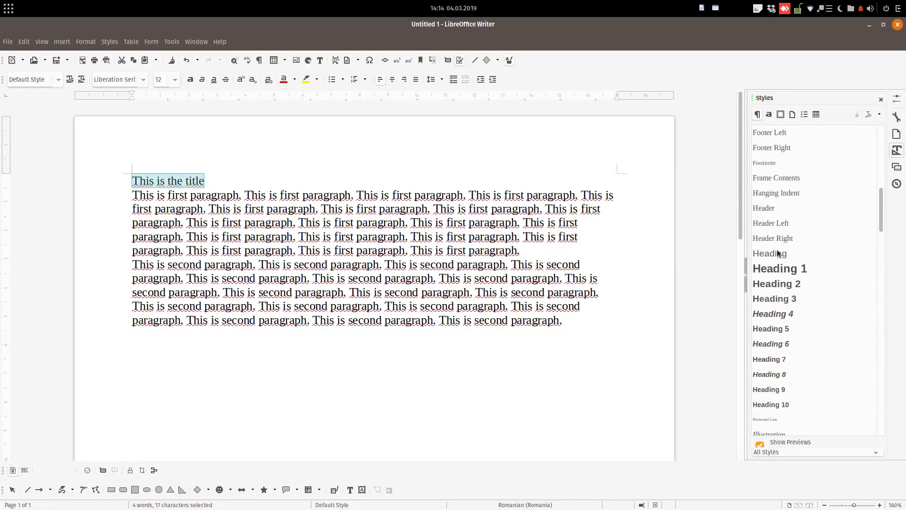
scroll(778, 257, down, 6)
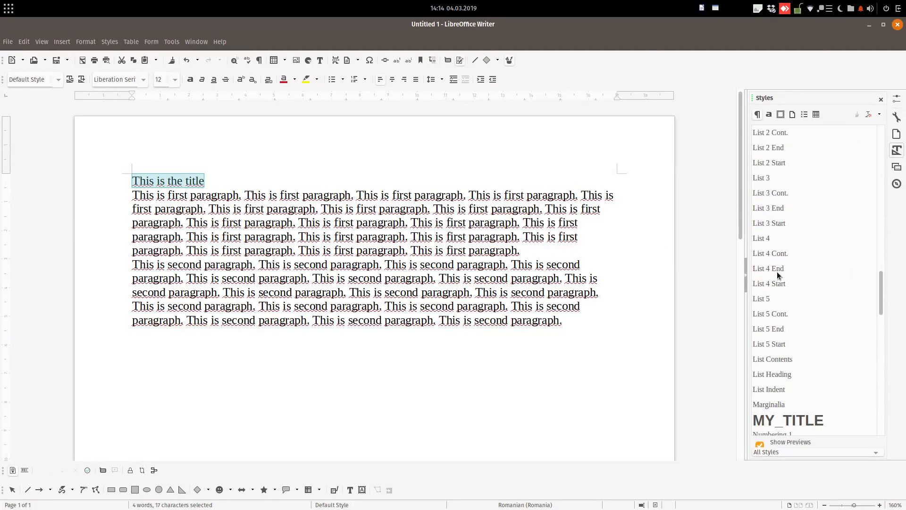
click(792, 330)
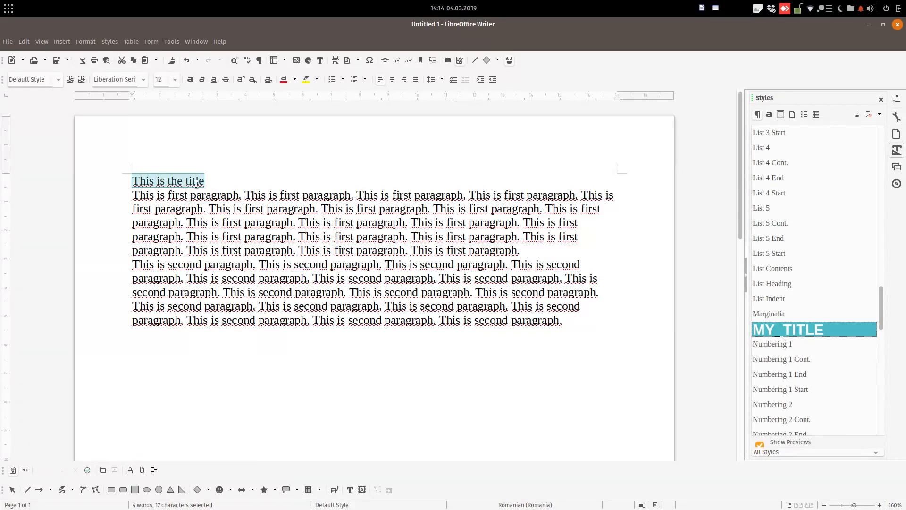
double_click(779, 325)
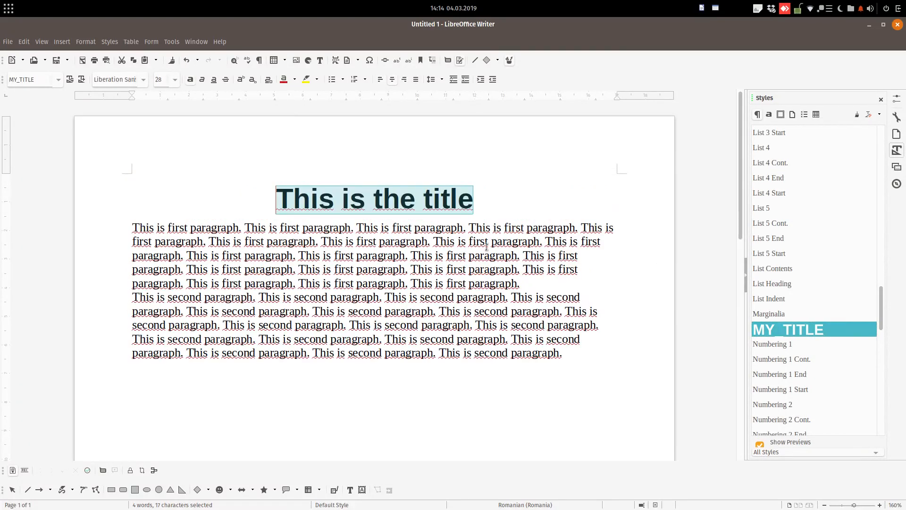
- Modify the MY_TITLE style so the spacing above the paragraph is 0,20 cm, and apply the change
right_click(771, 330)
click(783, 339)
mouse_move(591, 165)
mouse_down()
mouse_move(602, 186)
mouse_move(597, 165)
mouse_up()
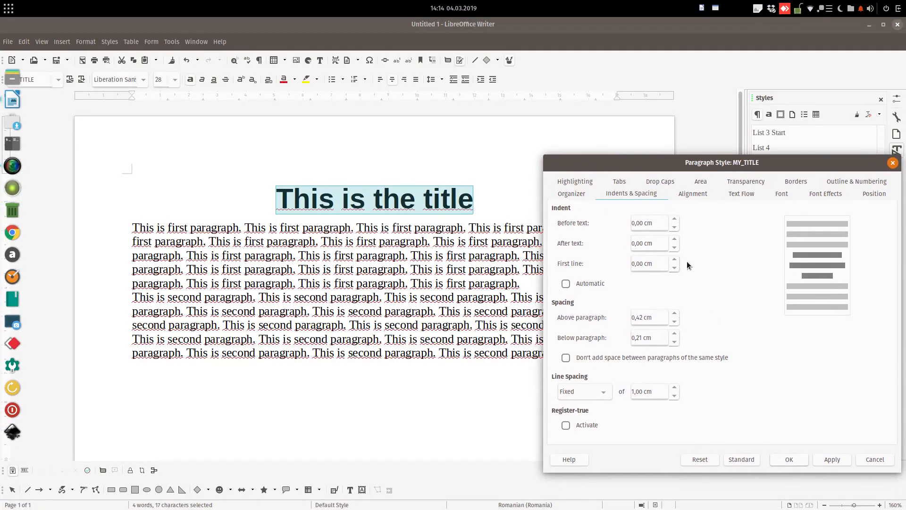
click(674, 323)
click(674, 322)
click(674, 323)
click(821, 461)
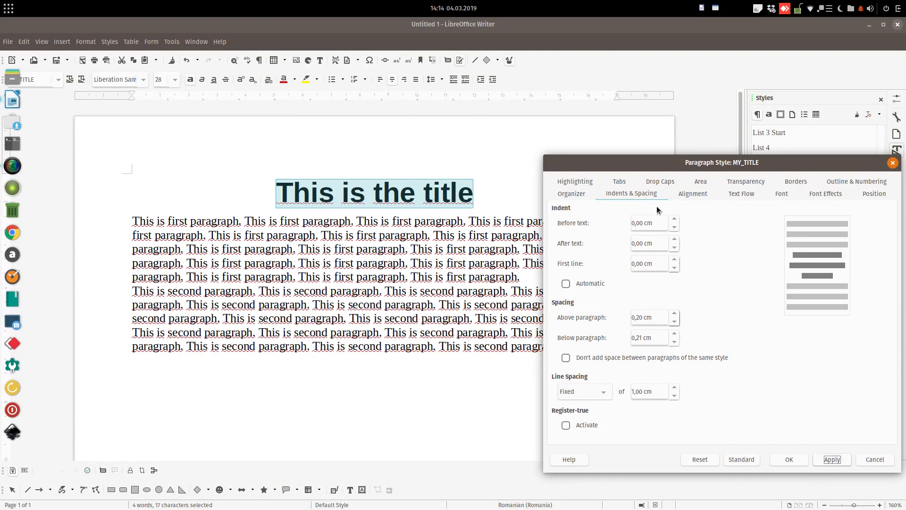
- Toggle automatic hyphenation on and off in the style's text flow, and enable a page break before the paragraph
click(681, 195)
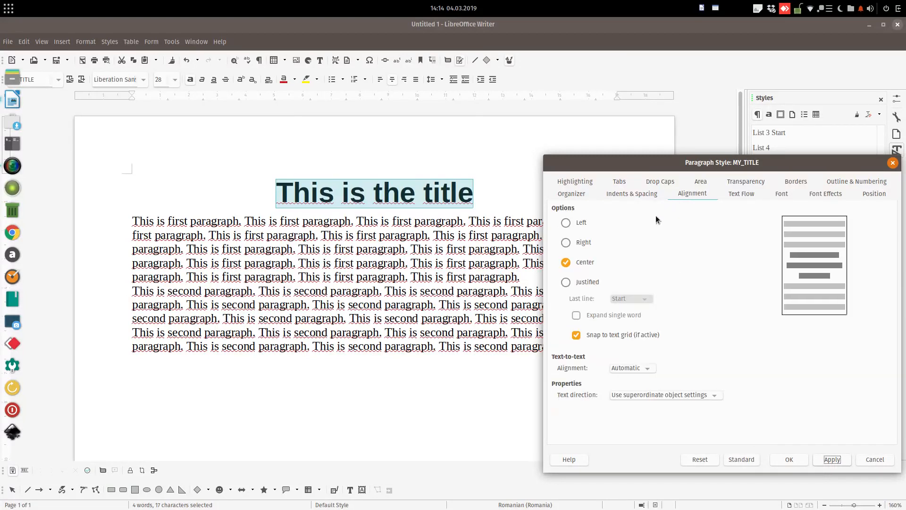
click(743, 196)
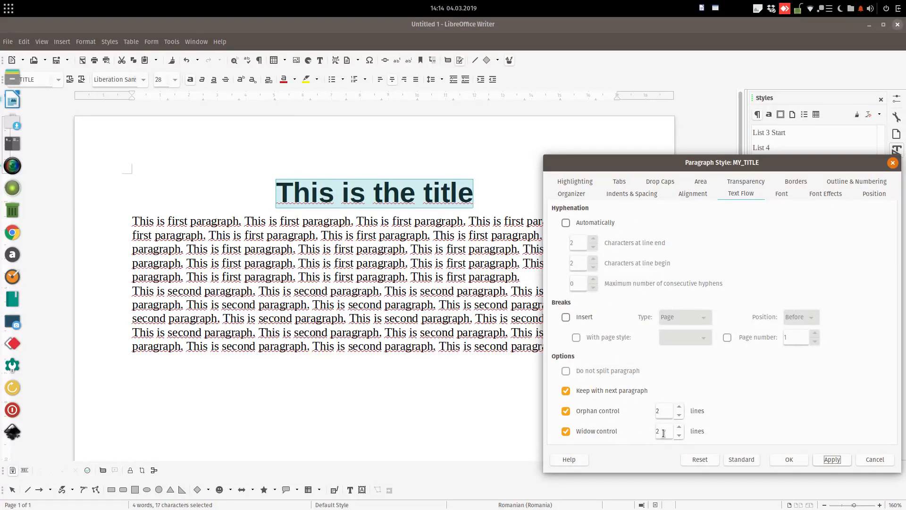
click(599, 222)
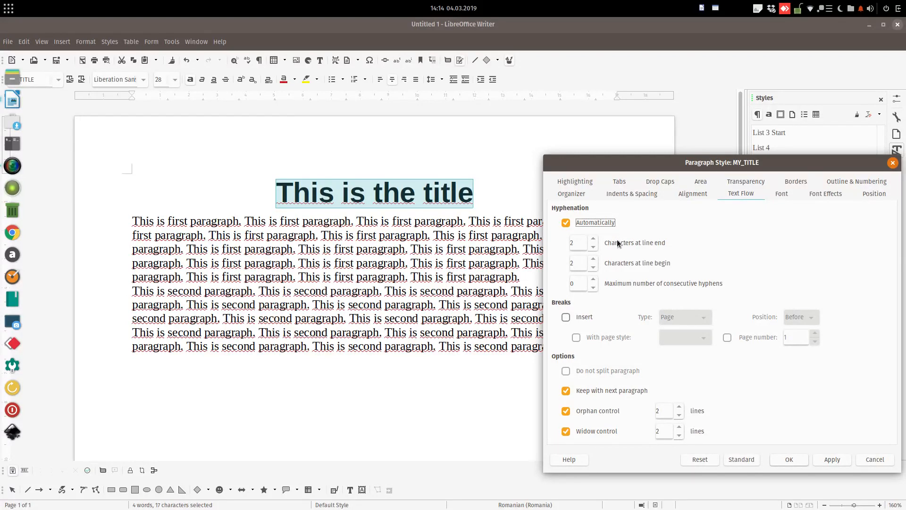
click(607, 222)
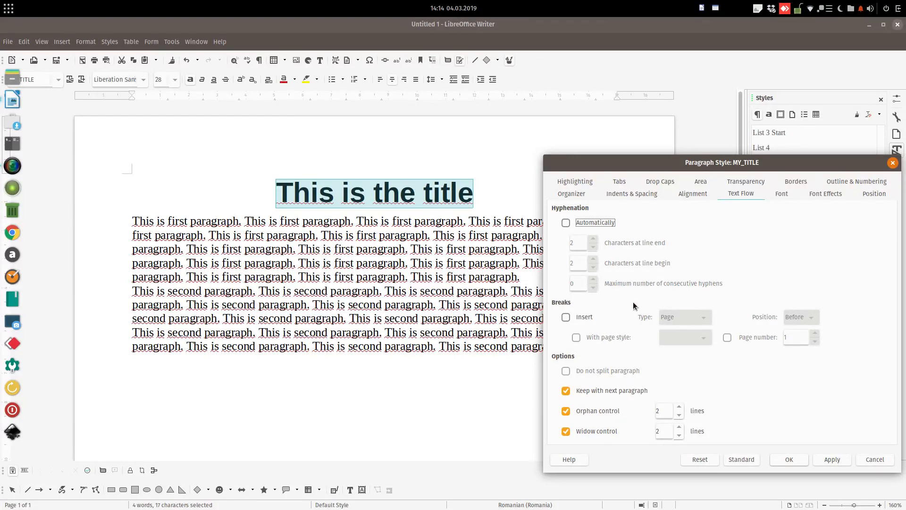
click(580, 318)
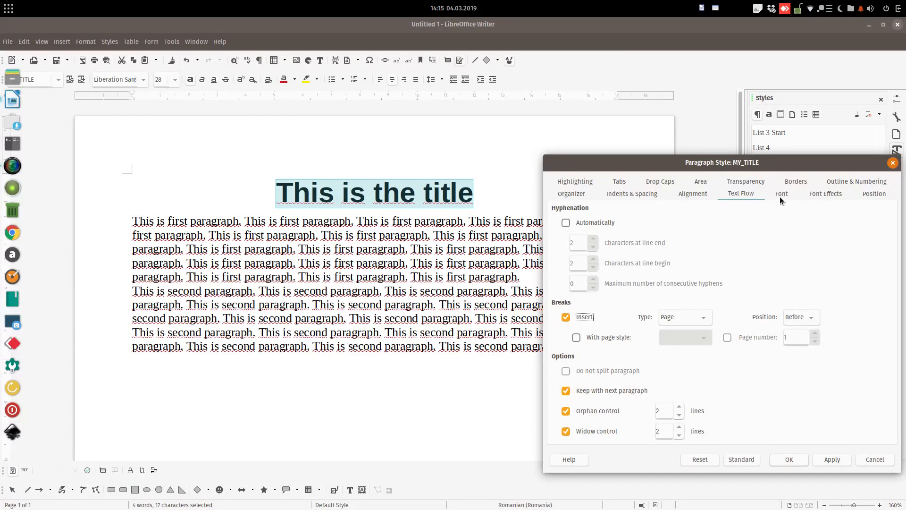
click(832, 458)
- Set the MY_TITLE style's font size to 24 pt and apply it
click(782, 194)
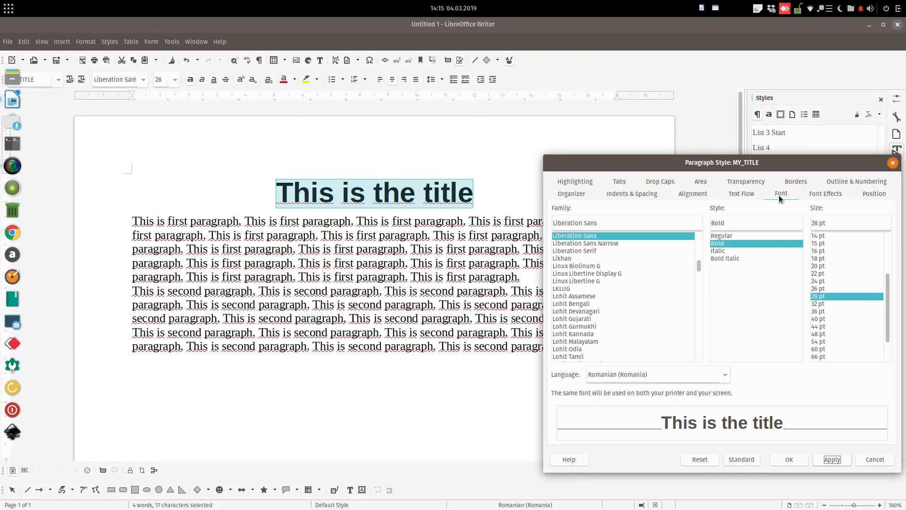
click(828, 280)
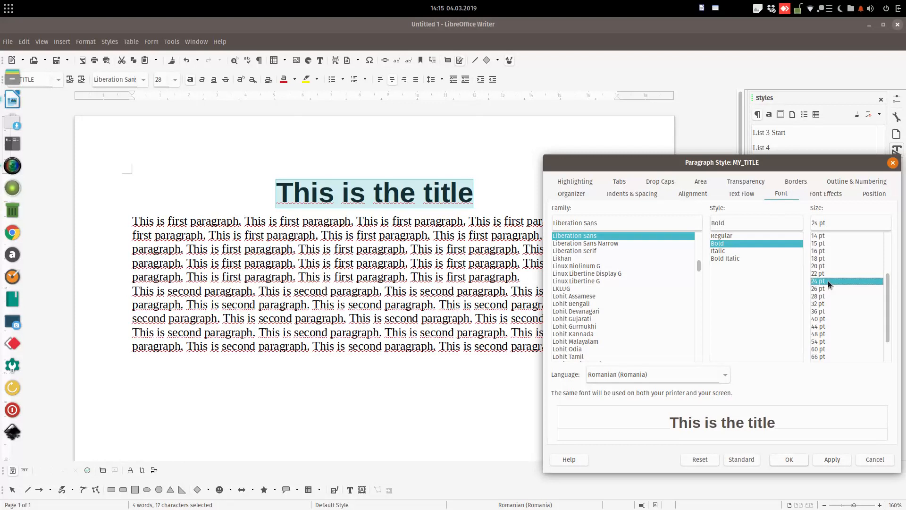
click(824, 461)
- Try a dark purple font color for the MY_TITLE style, and replace it with a near-black shade
click(830, 196)
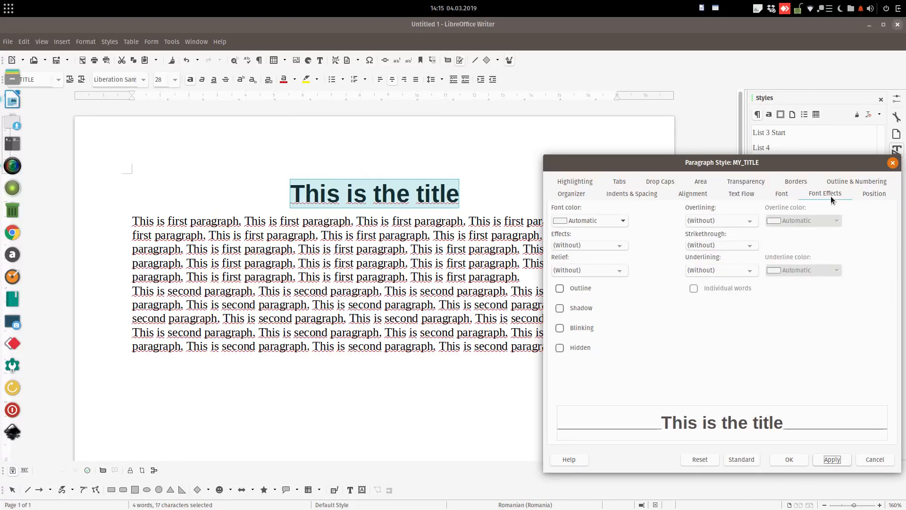
click(621, 220)
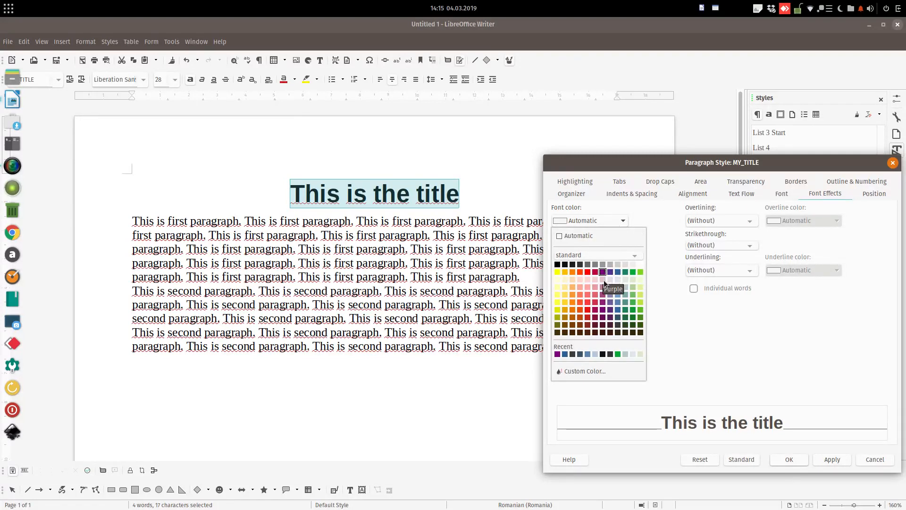
click(603, 325)
click(827, 458)
click(617, 219)
click(564, 261)
click(828, 459)
- Examine the style's position, highlighting, tab stop, drop cap, area, transparency and border settings
click(863, 195)
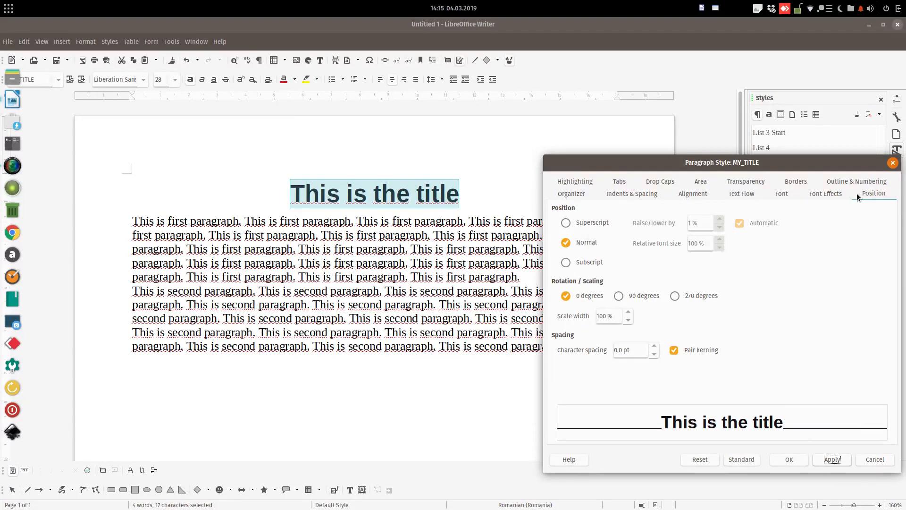
click(584, 182)
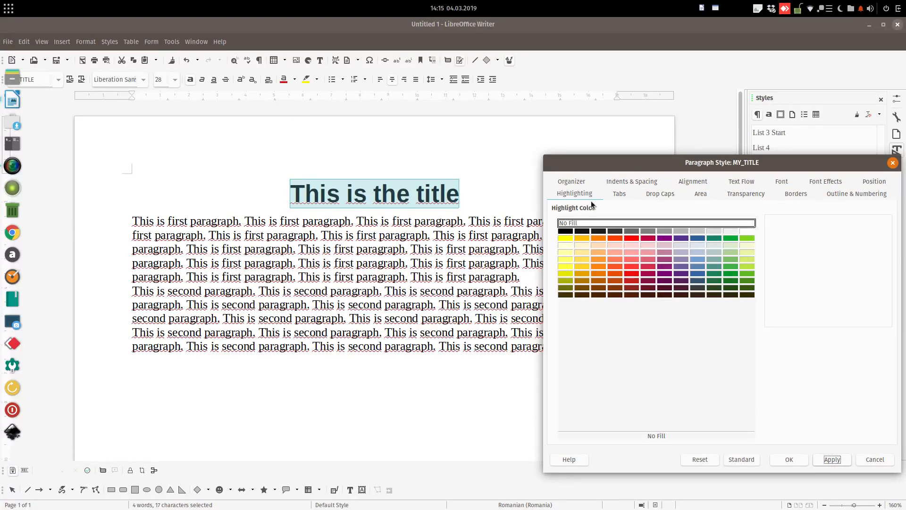
click(618, 195)
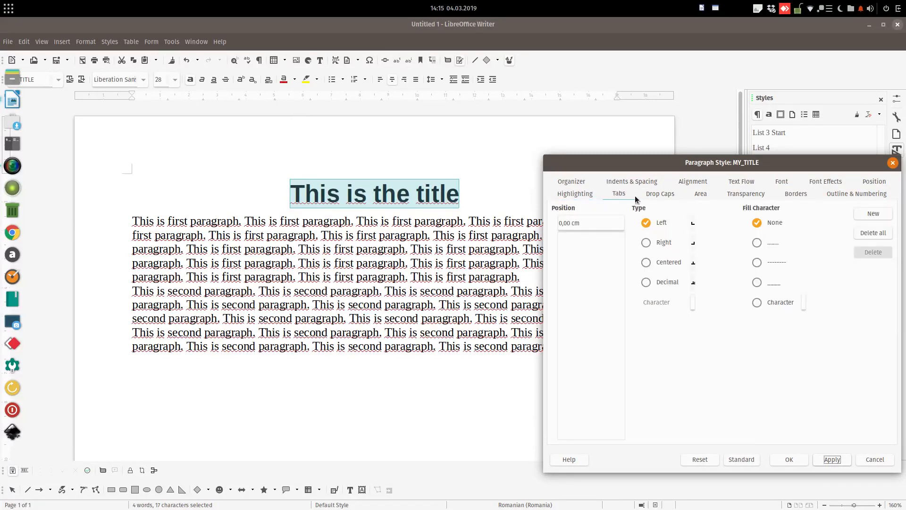
click(648, 195)
click(700, 195)
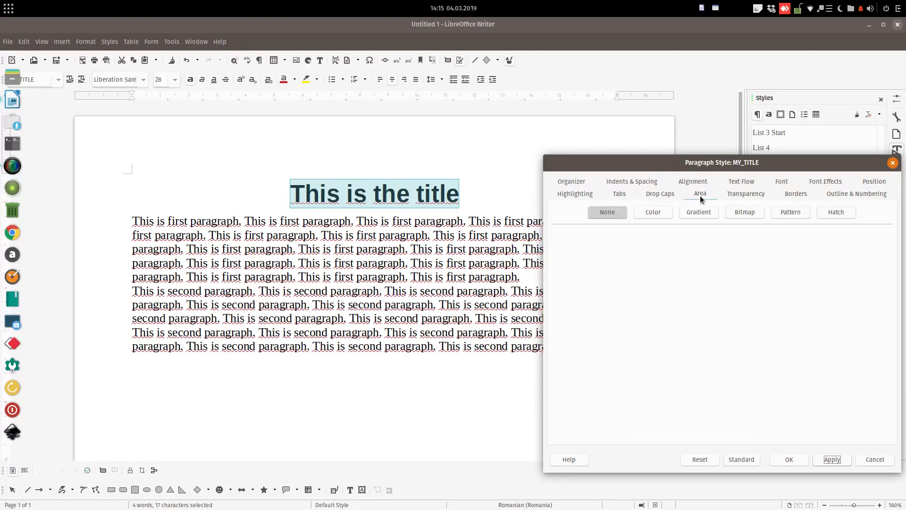
click(740, 193)
click(796, 196)
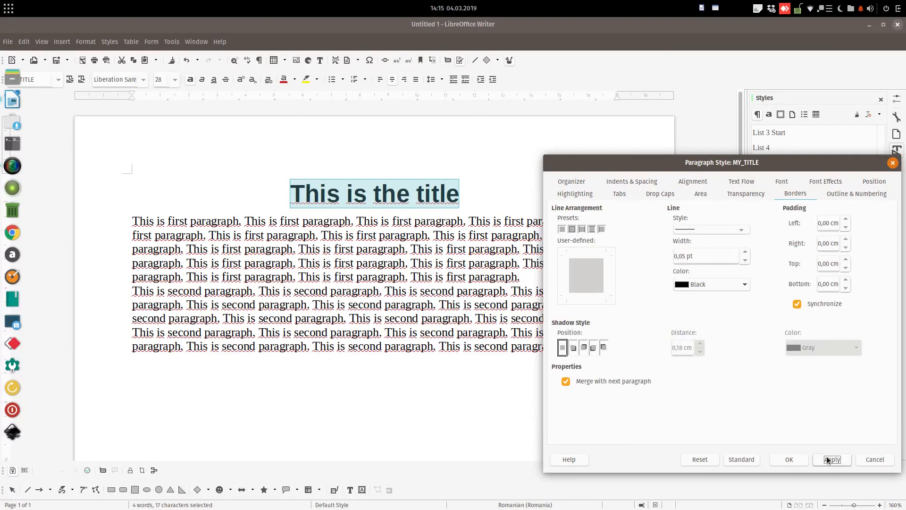
- Accept the MY_TITLE style changes and select the whole first paragraph
click(789, 459)
click(489, 262)
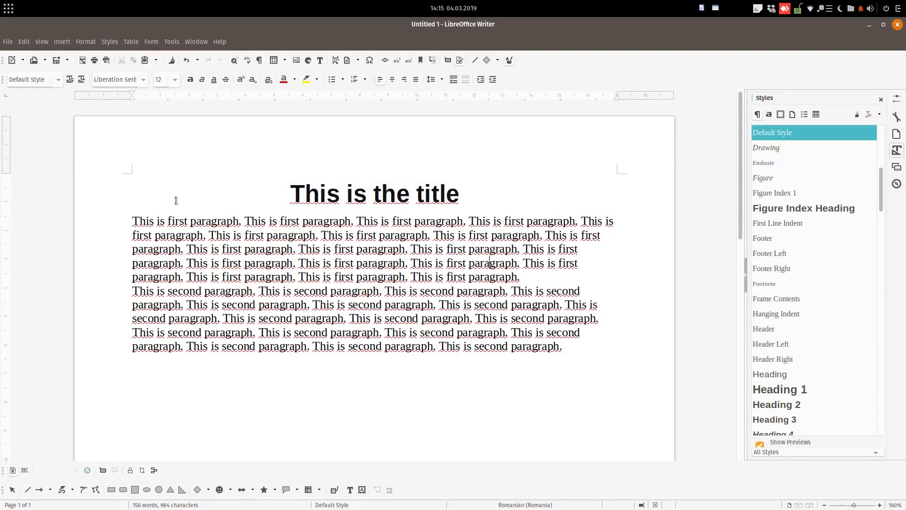
drag(134, 219, 524, 273)
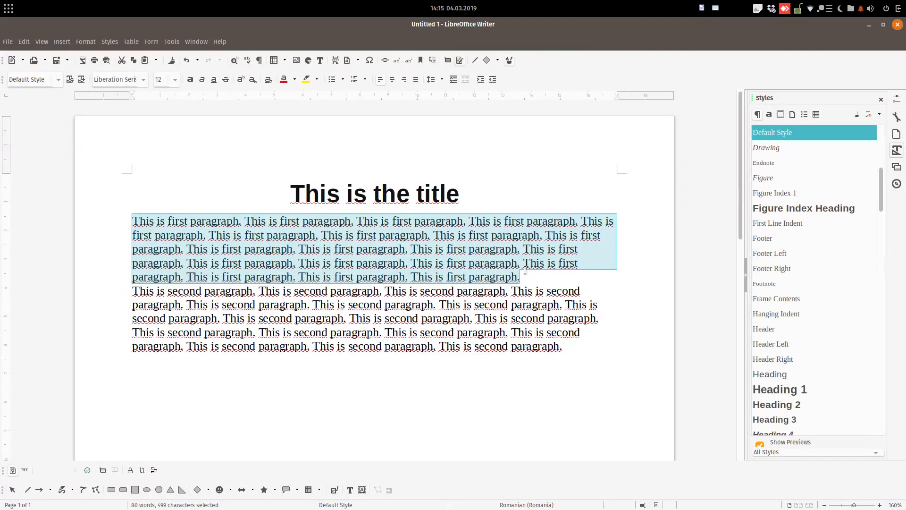
right_click(499, 265)
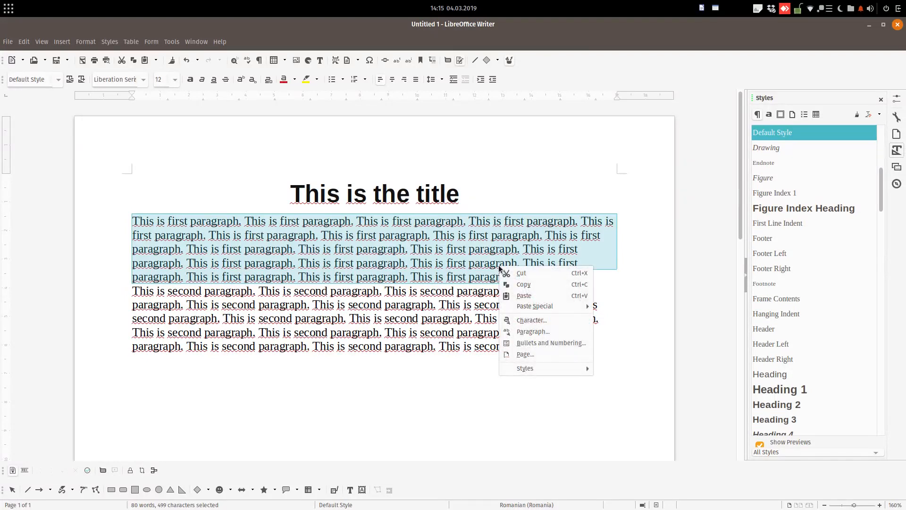
click(786, 282)
- Start a new paragraph style based on the Contents 1 style
scroll(788, 280, down, 15)
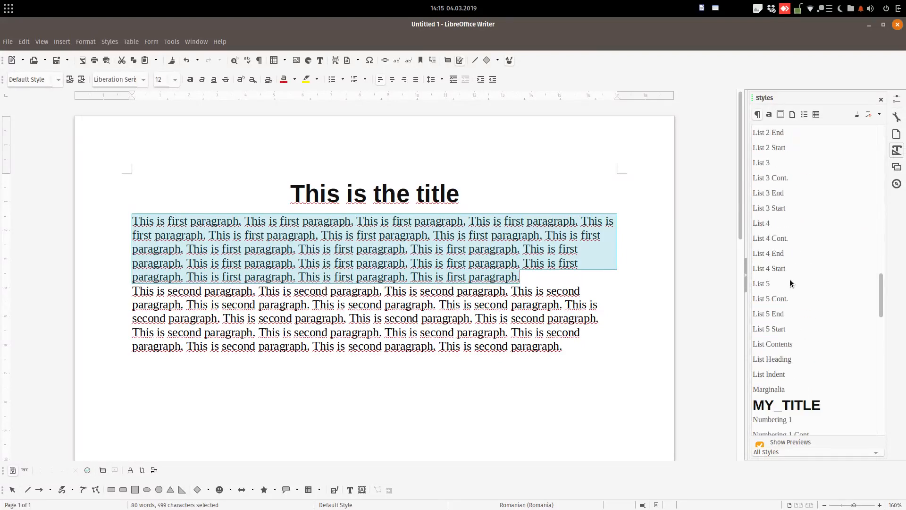
right_click(790, 281)
key(Escape)
scroll(771, 248, up, 17)
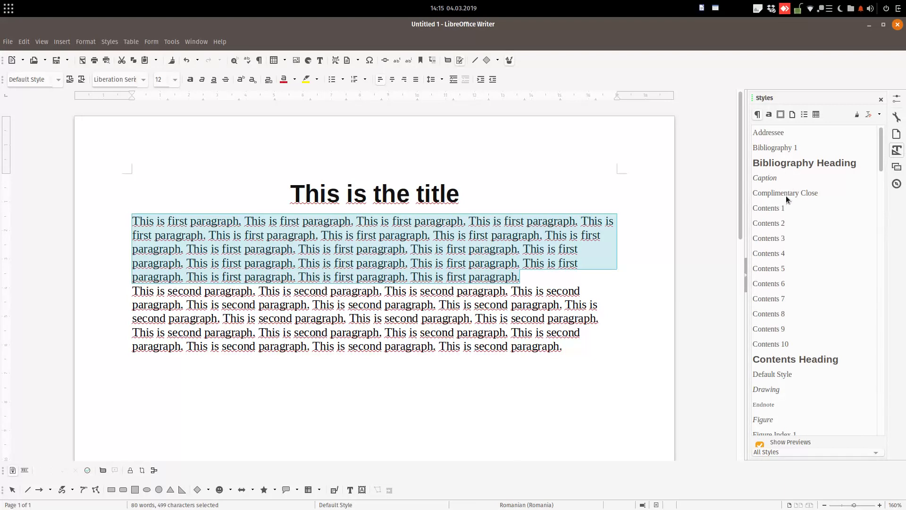
scroll(784, 200, down, 4)
scroll(784, 200, up, 4)
right_click(781, 209)
click(787, 214)
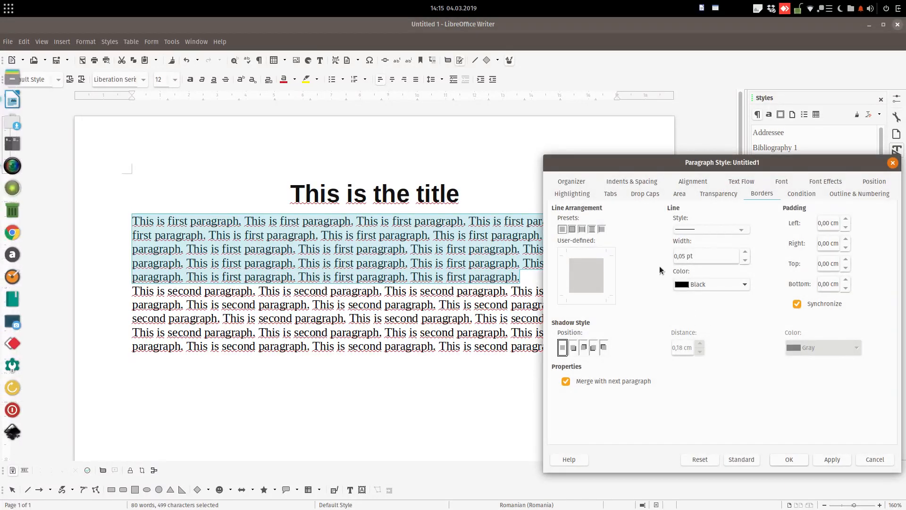
- Name the new style MY-FIRST, save it and apply it to the selected first paragraph
click(581, 182)
text(My)
key(BackSpace)
key(BackSpace)
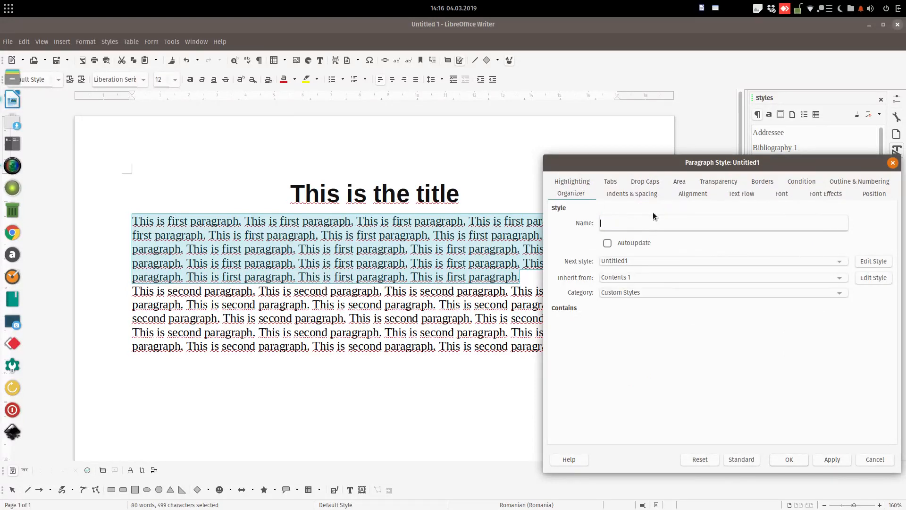
text(MU)
key(BackSpace)
text(Y-FIRST)
click(797, 459)
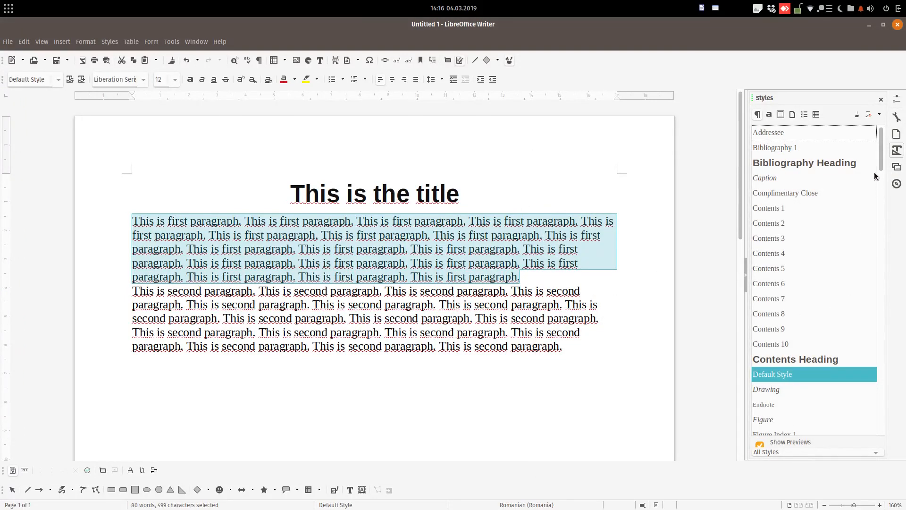
drag(880, 165, 904, 317)
double_click(778, 374)
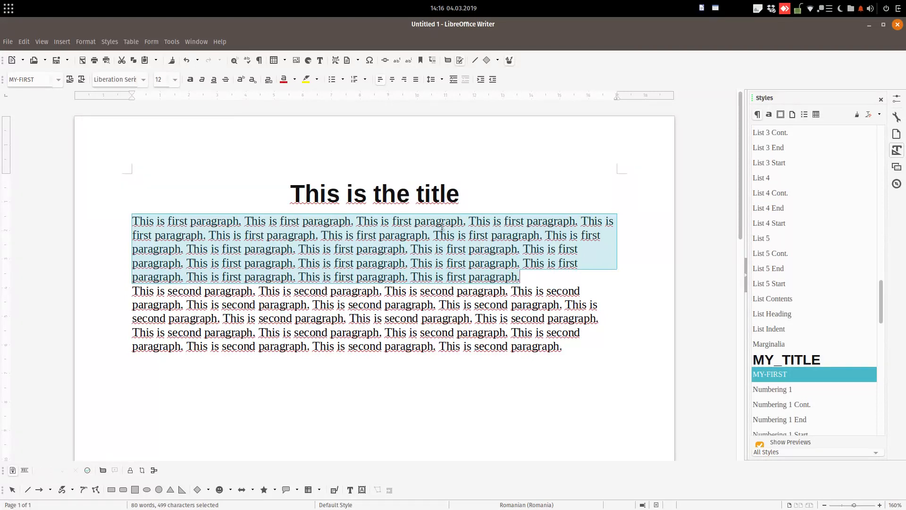
- Open the indent and spacing settings of the MY-FIRST style for modification
right_click(772, 375)
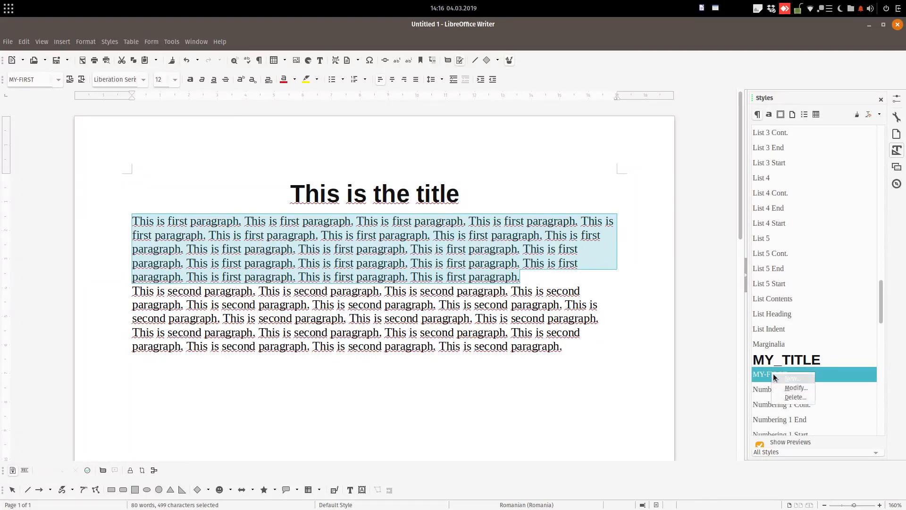
click(782, 387)
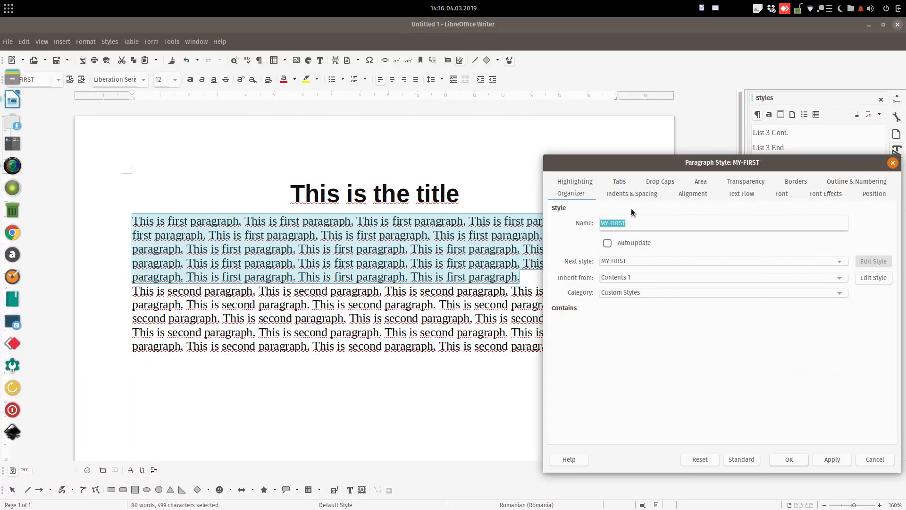
click(631, 194)
- Try a 0,40 cm indent before the text in the MY-FIRST style, and reset it to 0,00 cm
drag(631, 222, 670, 225)
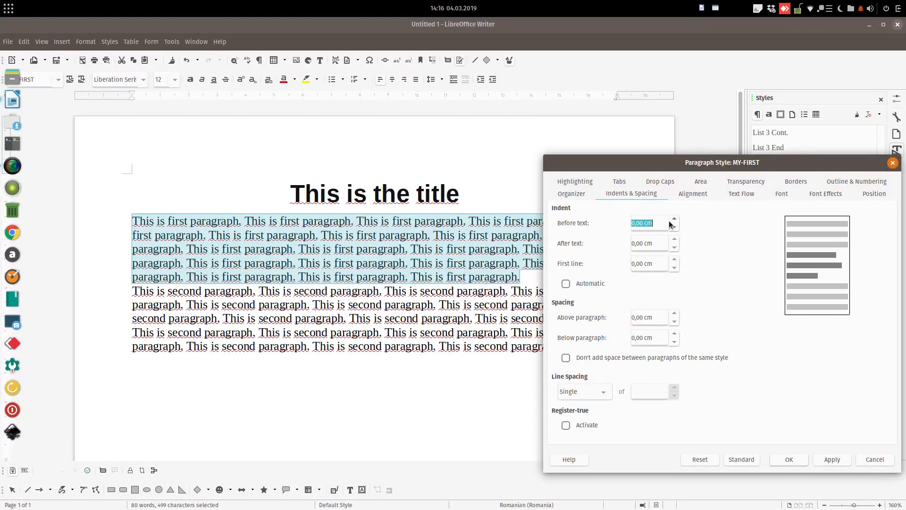
click(673, 220)
click(674, 220)
click(673, 219)
click(673, 220)
click(821, 460)
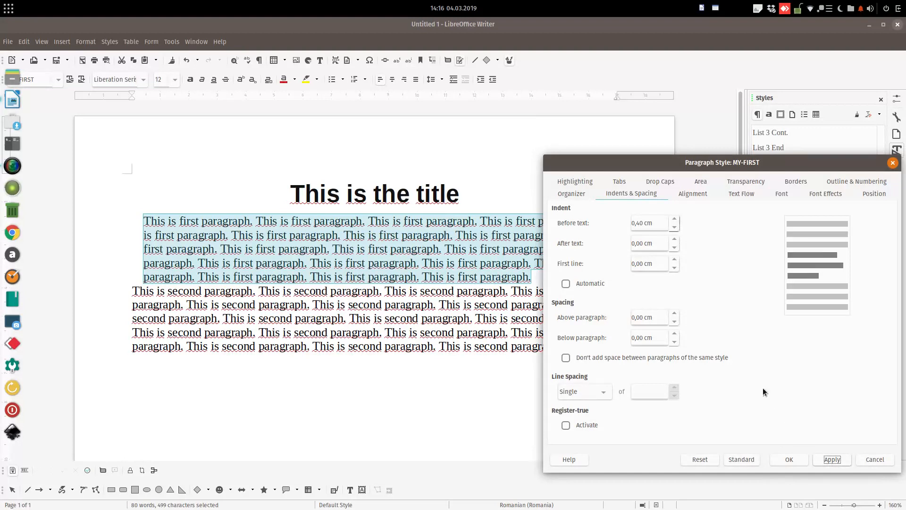
click(673, 229)
click(674, 229)
click(673, 229)
click(673, 228)
- Set the MY-FIRST style's first-line indent to 0,70 cm and apply it
click(674, 259)
click(674, 260)
click(825, 459)
click(674, 259)
click(674, 259)
click(674, 259)
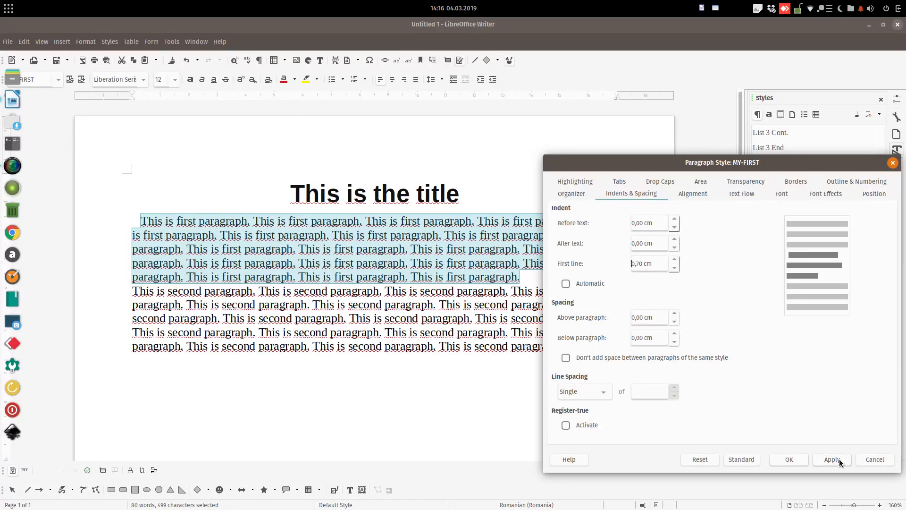
click(831, 459)
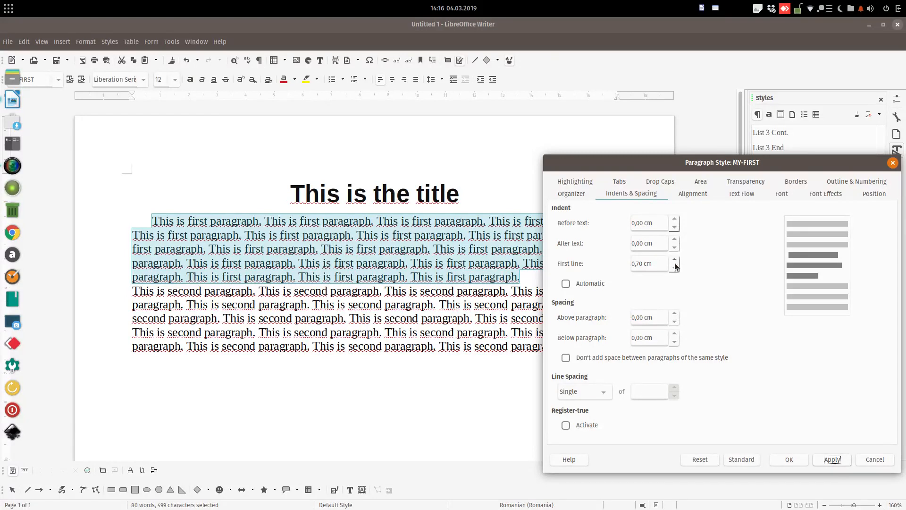
- Set the MY-FIRST style's spacing above the paragraph to 0,70 cm and below it to 0,10 cm
click(675, 314)
click(676, 314)
click(675, 334)
click(832, 459)
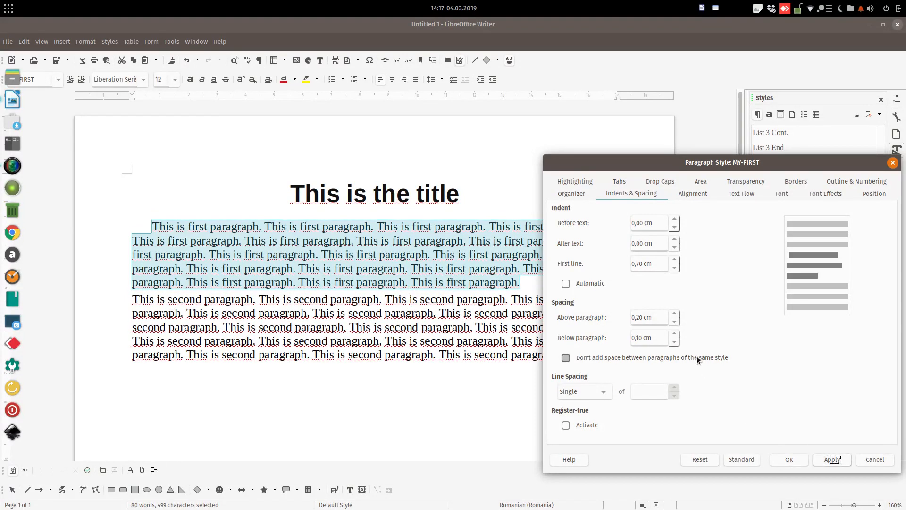
double_click(675, 315)
click(827, 458)
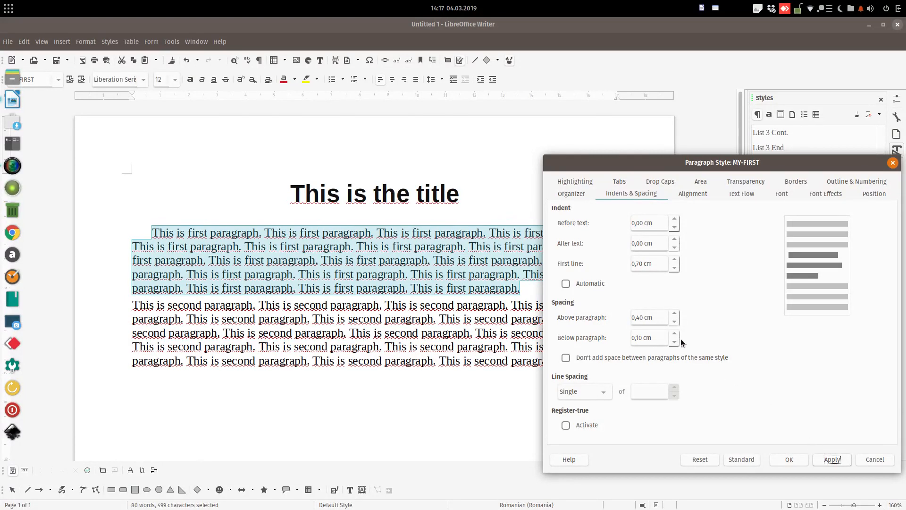
double_click(675, 314)
click(676, 314)
click(675, 333)
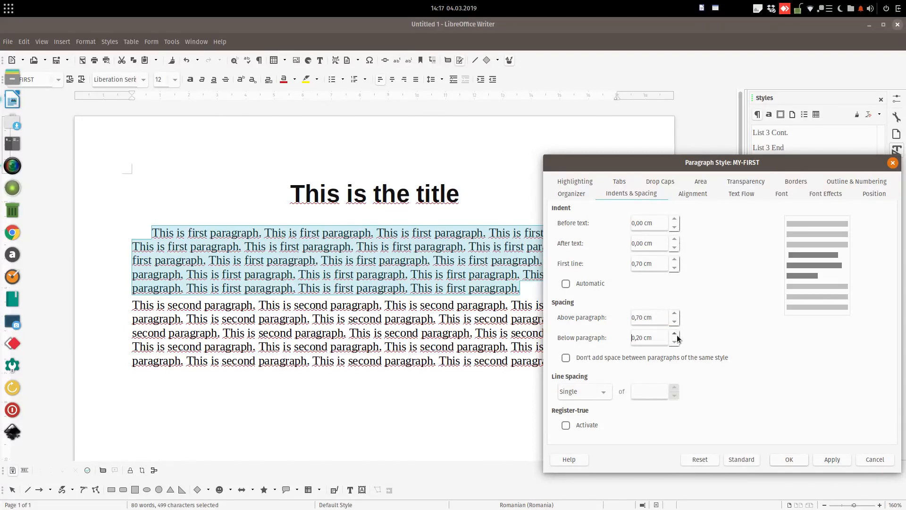
click(829, 457)
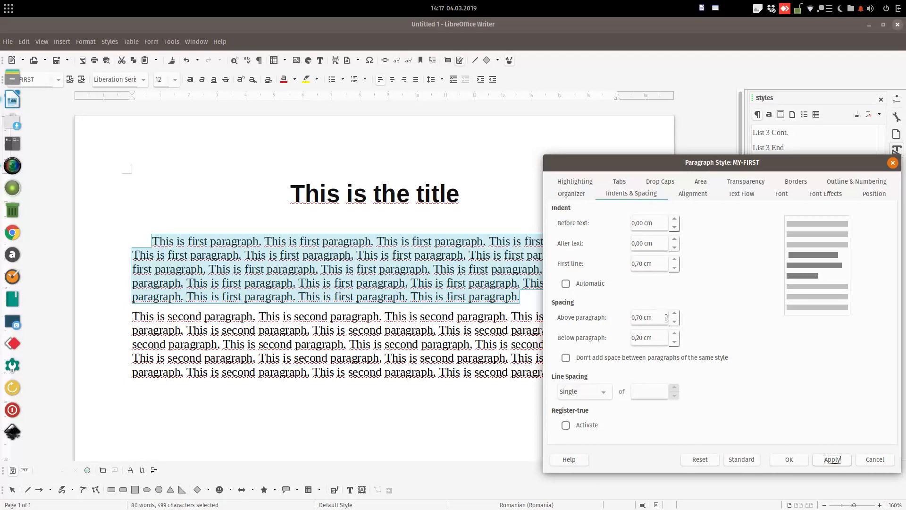
click(674, 343)
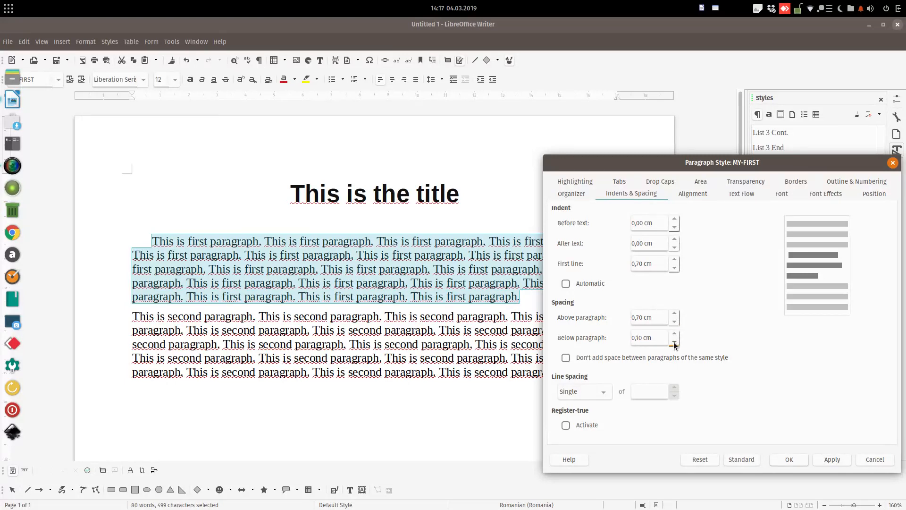
click(670, 357)
- Set the MY-FIRST style's alignment to Justified, review its text flow and font settings, and accept the style changes
click(561, 194)
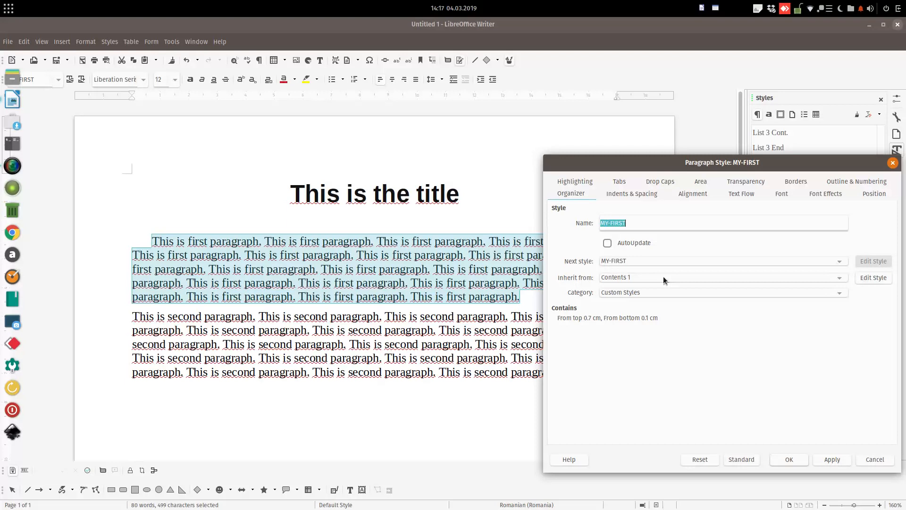
click(651, 196)
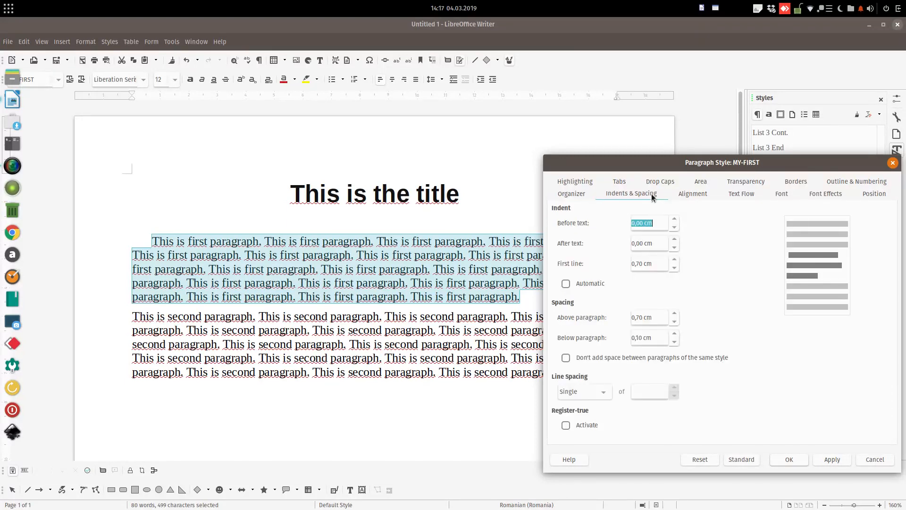
click(683, 196)
click(587, 282)
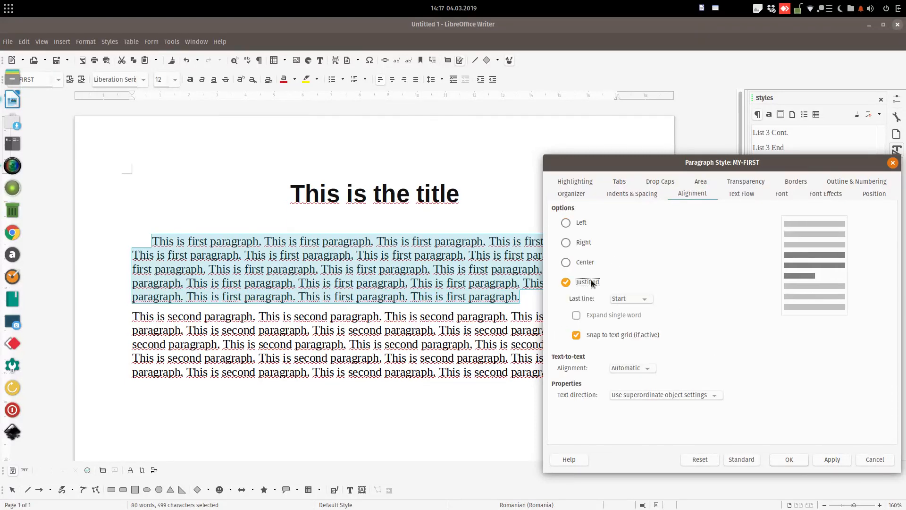
click(824, 459)
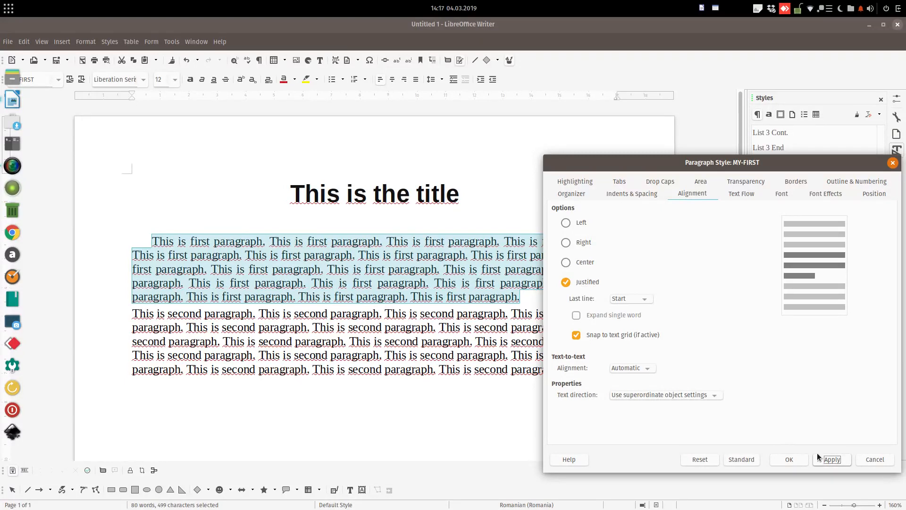
click(742, 195)
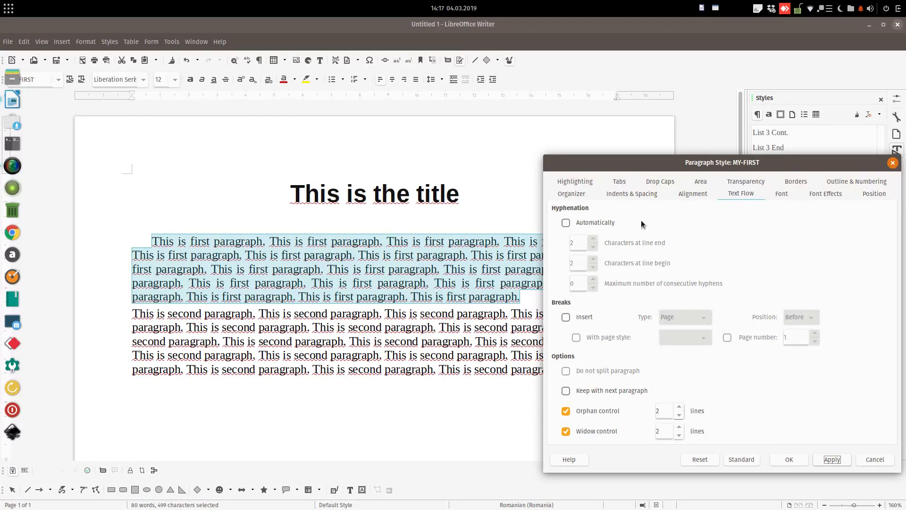
click(780, 194)
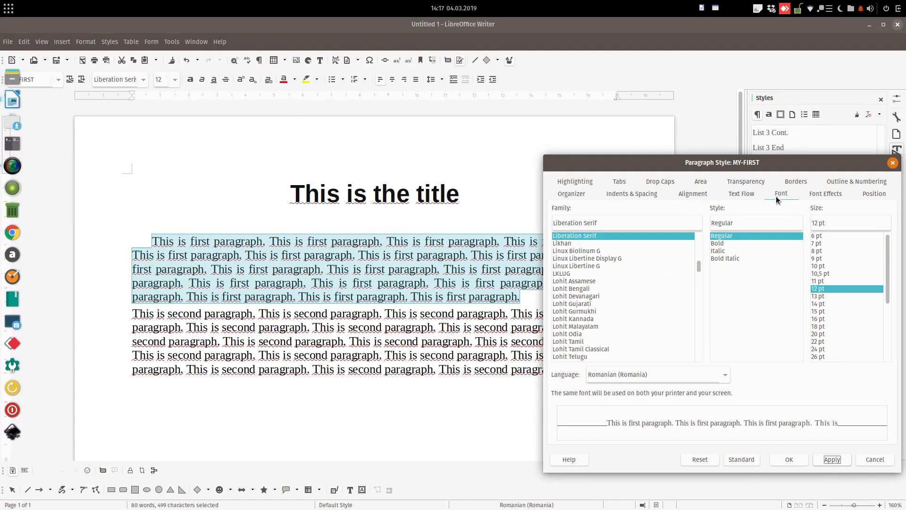
click(830, 192)
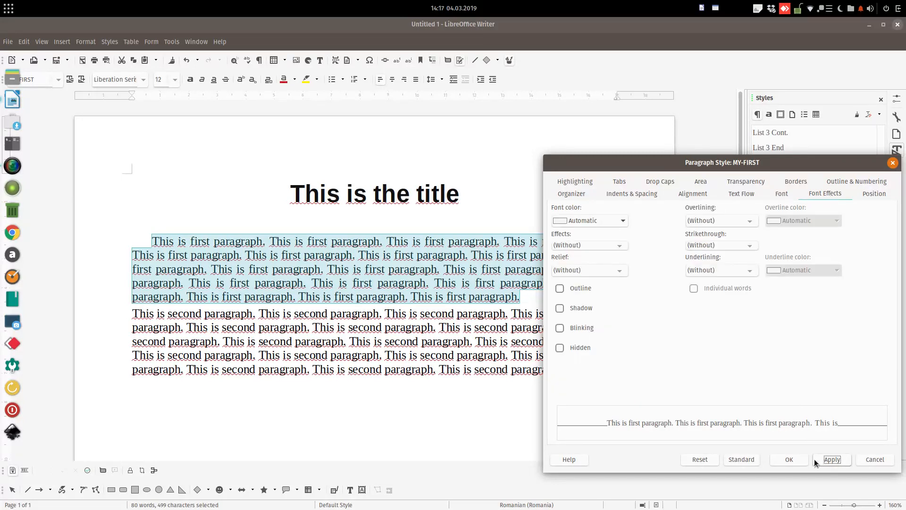
click(789, 459)
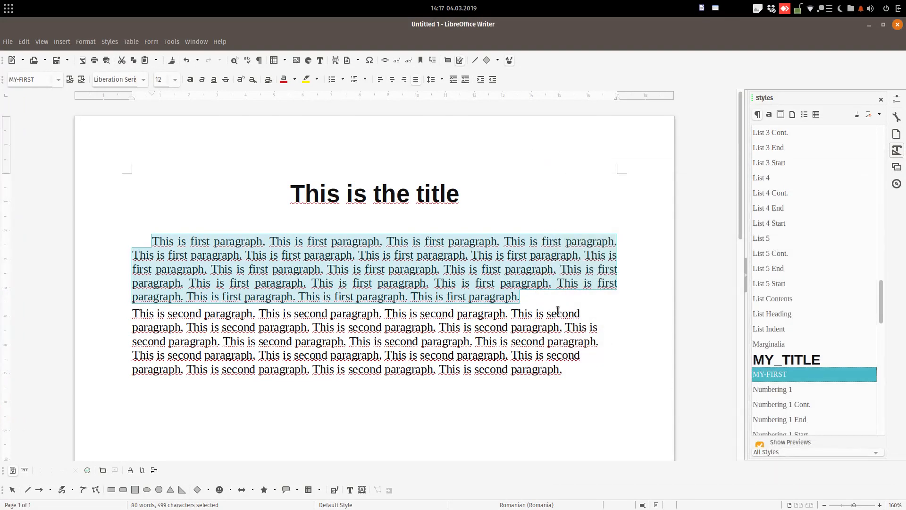
- Create a new paragraph style named REST_PARAGRAPH that inherits from MY-FIRST
right_click(778, 371)
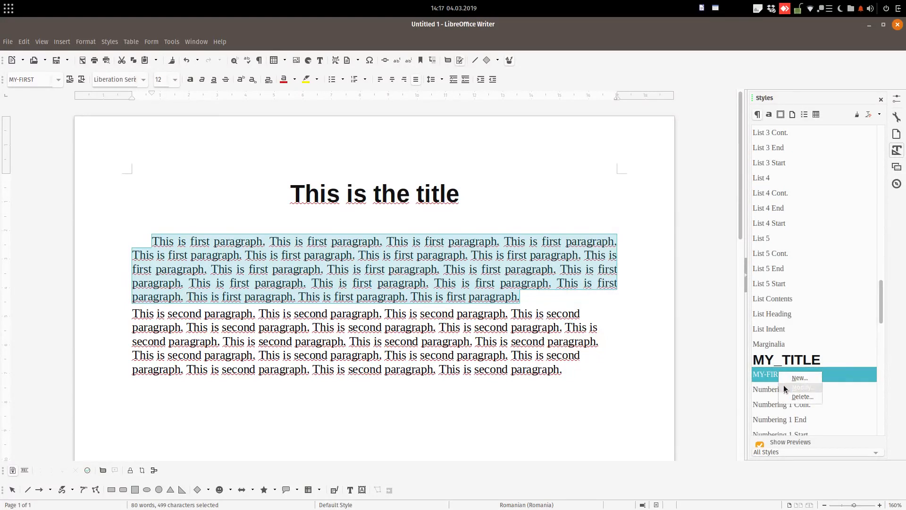
click(785, 378)
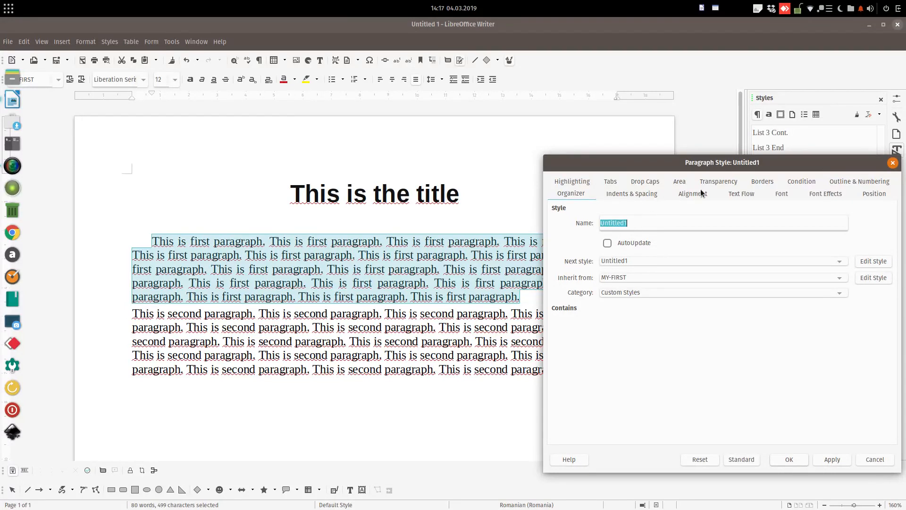
text(mi)
text(REST_PARAGRAPH)
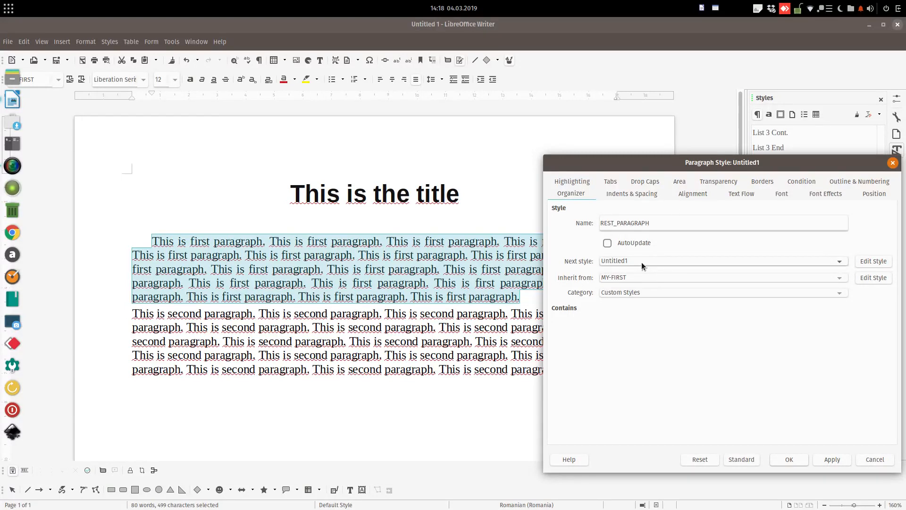
click(785, 455)
- Select the whole second paragraph and apply the REST_PARAGRAPH style to it
drag(567, 370, 124, 313)
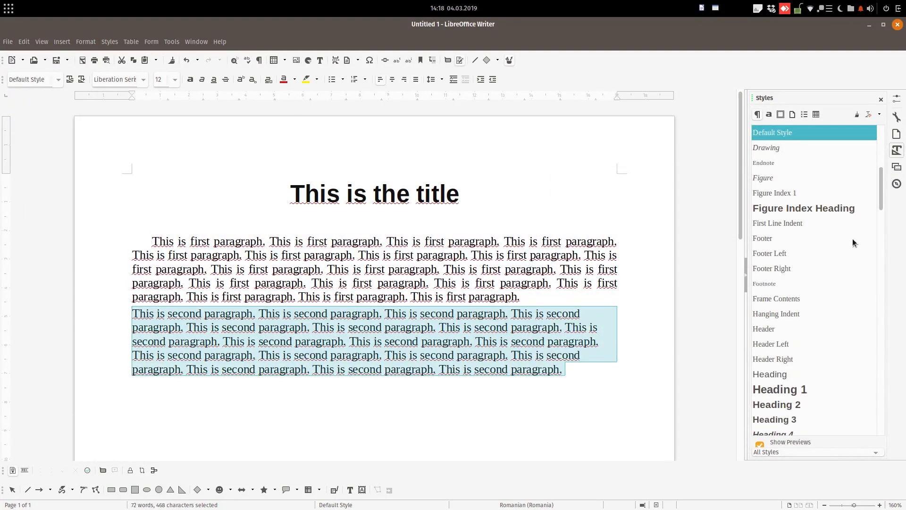
drag(880, 198, 881, 326)
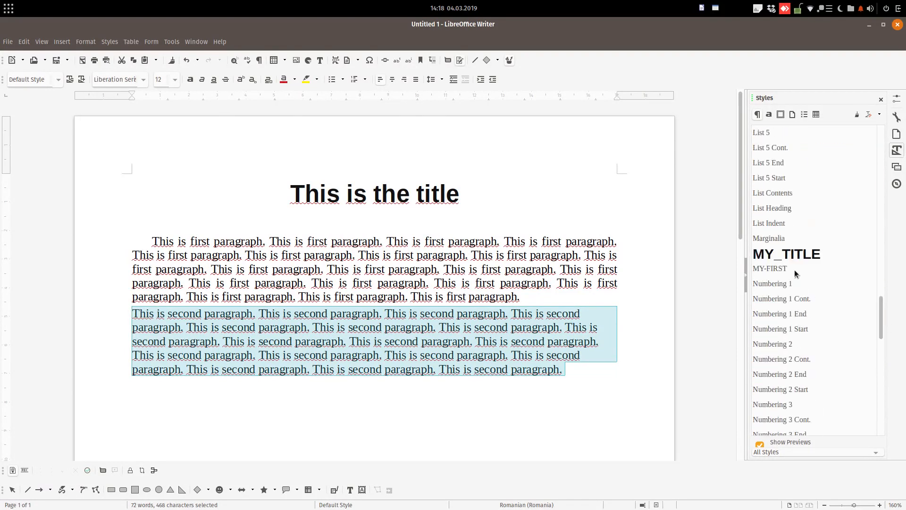
drag(884, 306, 894, 377)
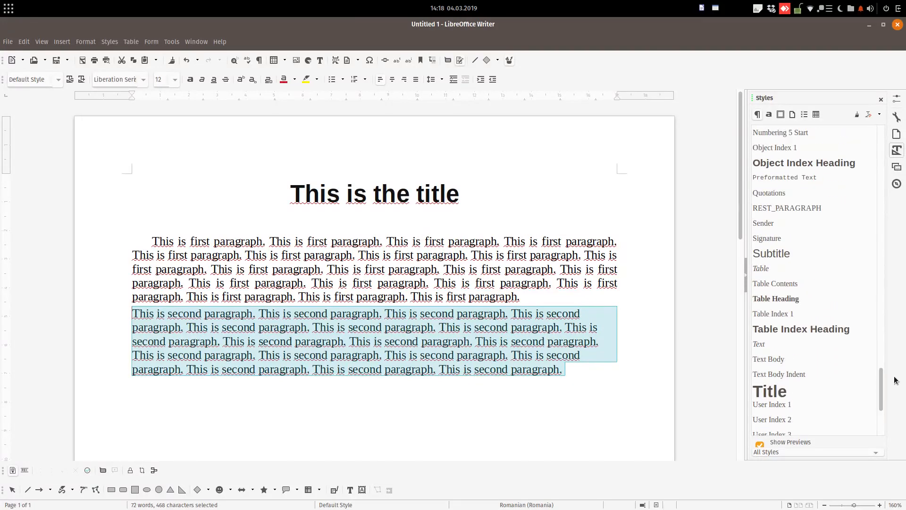
double_click(816, 209)
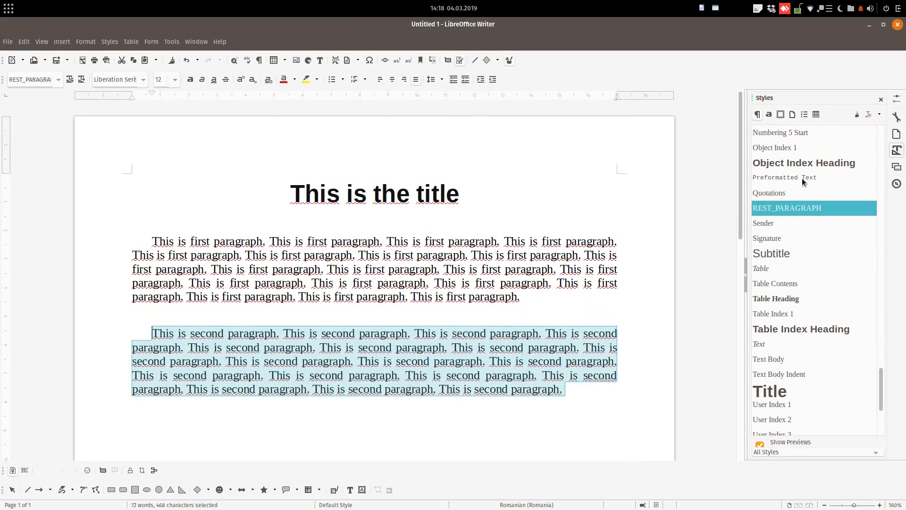
- Modify the REST_PARAGRAPH style so its spacing above the paragraph is 0,10 cm, and accept the change
right_click(777, 203)
click(787, 219)
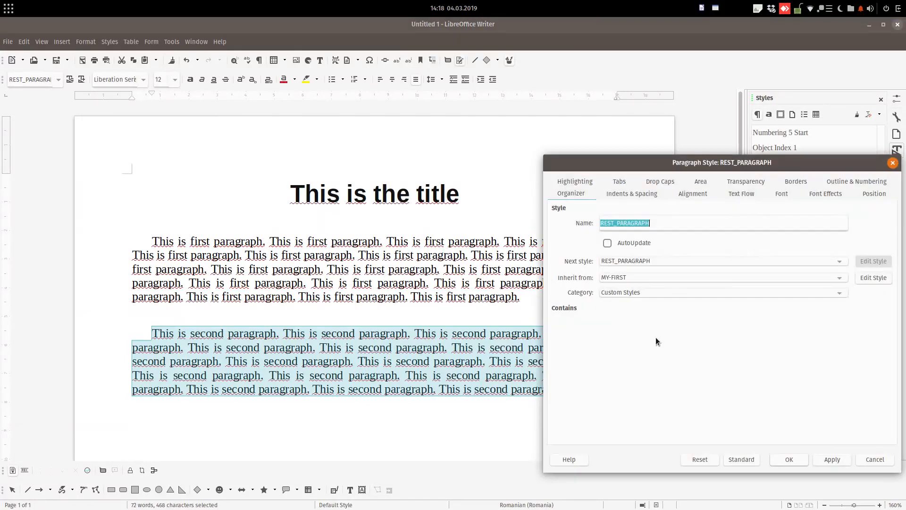
click(618, 194)
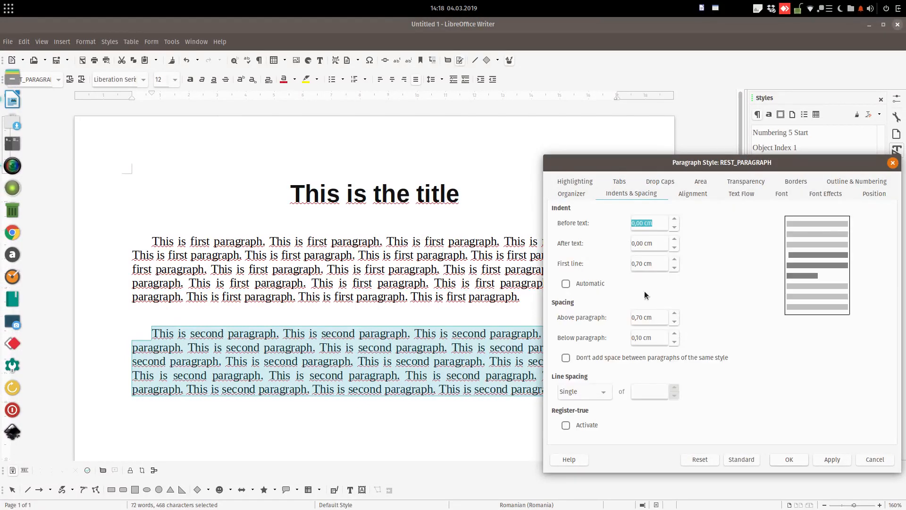
click(675, 322)
click(674, 322)
click(674, 323)
click(674, 323)
click(674, 323)
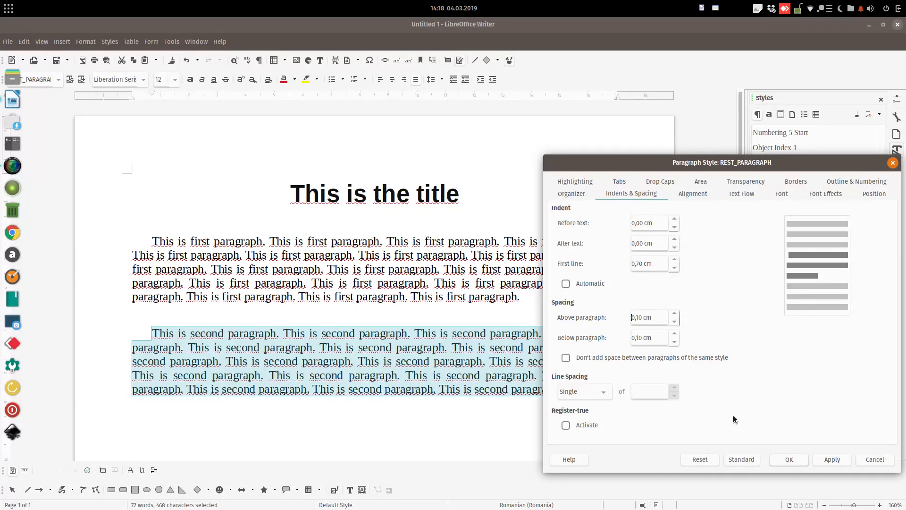
click(832, 459)
click(789, 459)
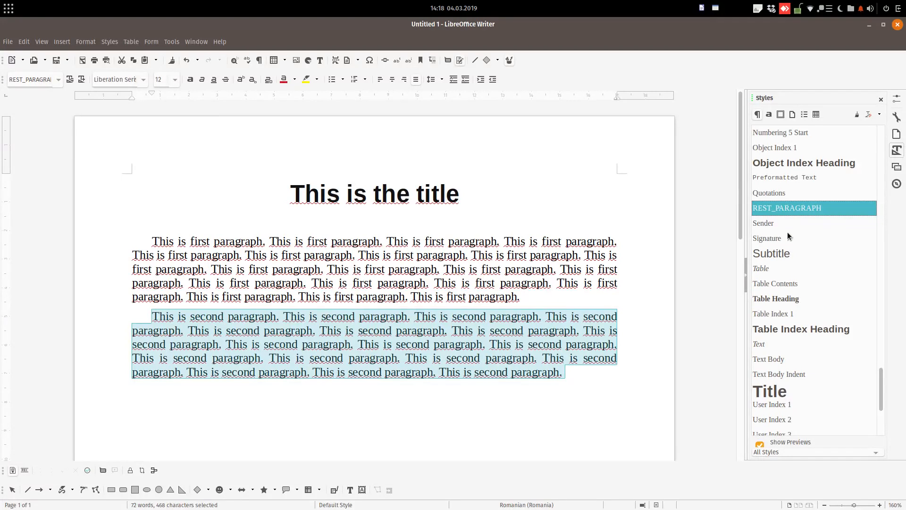
- Rename the REST_PARAGRAPH style as MY_REST_PARAGRAPH, with MY_REST_PARAGRAPH as its next style, and accept the change
right_click(790, 209)
click(810, 223)
click(580, 197)
click(606, 225)
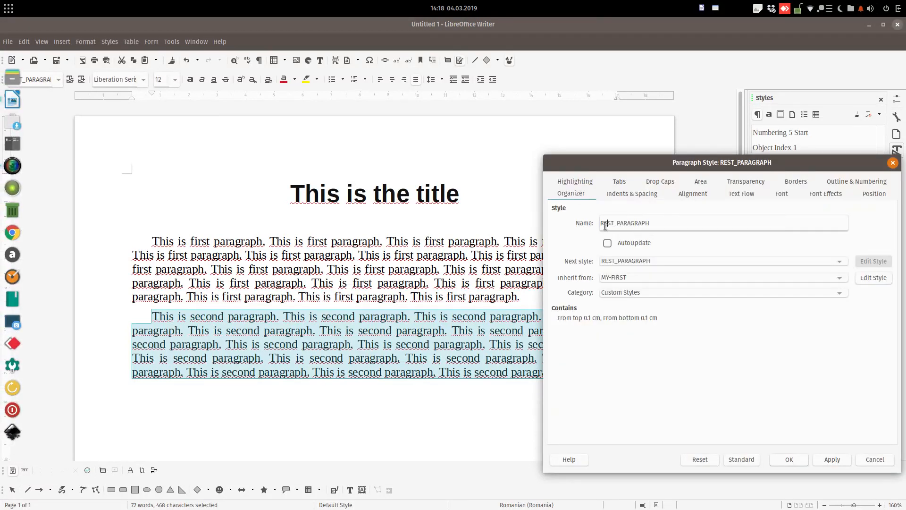
text(MY_)
click(611, 261)
click(616, 266)
click(830, 459)
click(790, 459)
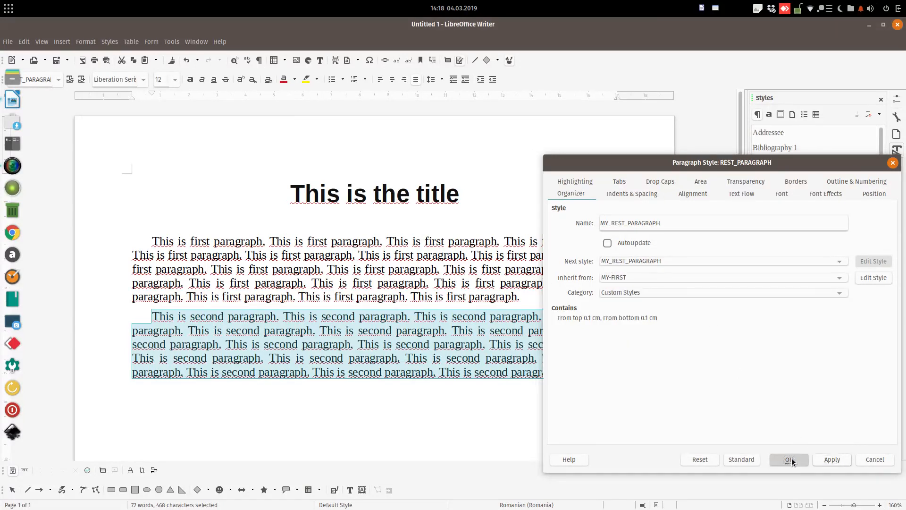
- Set the MY-FIRST style's next style to MY_REST_PARAGRAPH and accept the change
click(788, 163)
right_click(789, 163)
click(791, 180)
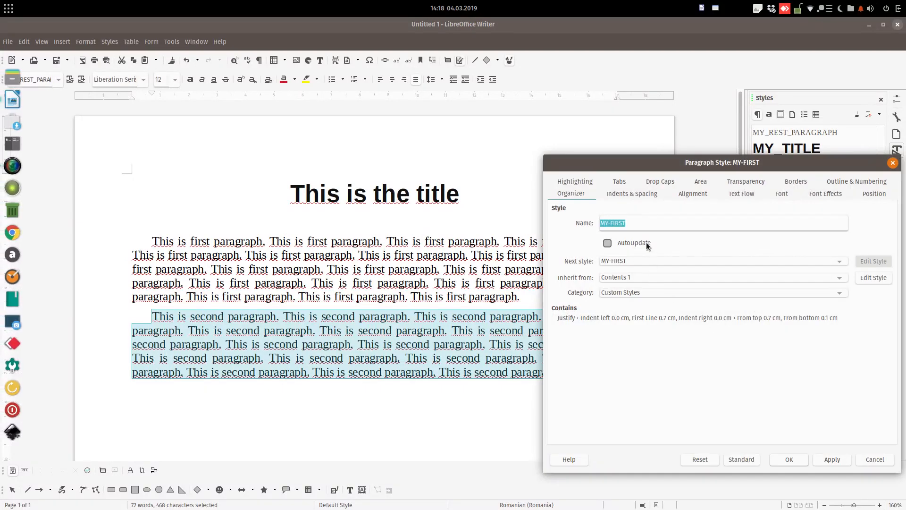
click(639, 258)
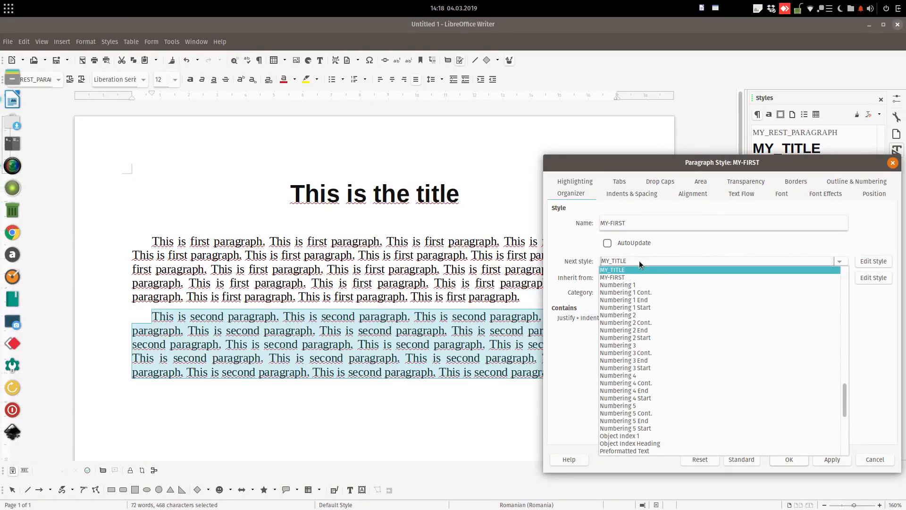
click(638, 267)
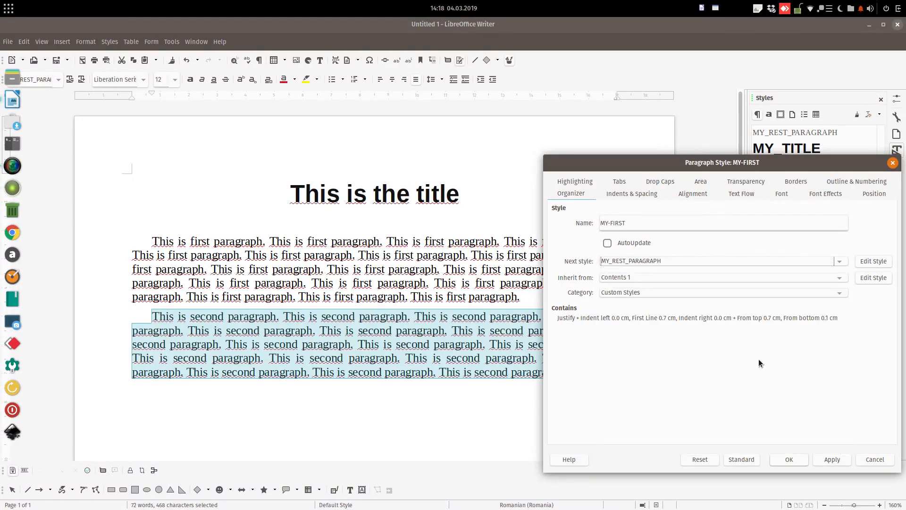
click(832, 459)
click(792, 458)
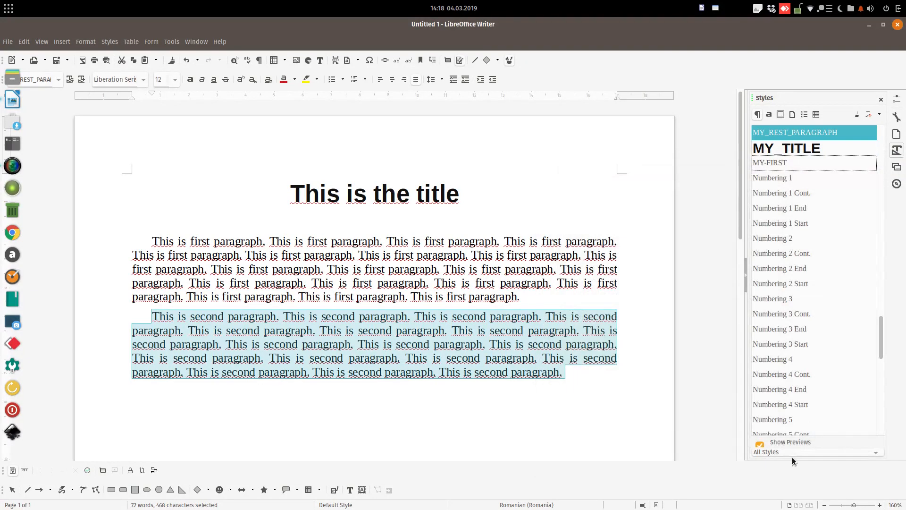
- Start a new paragraph after the second one and filter the style list to show only Custom Styles
click(571, 381)
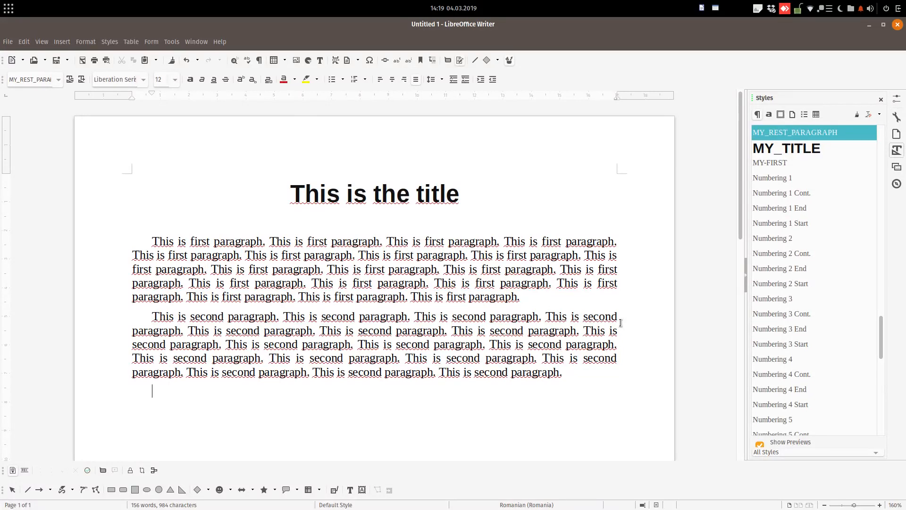
click(813, 452)
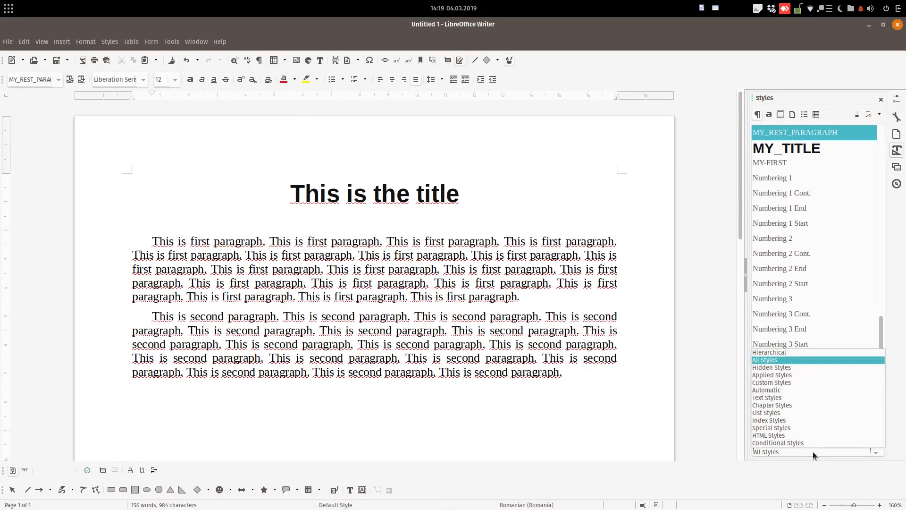
click(788, 383)
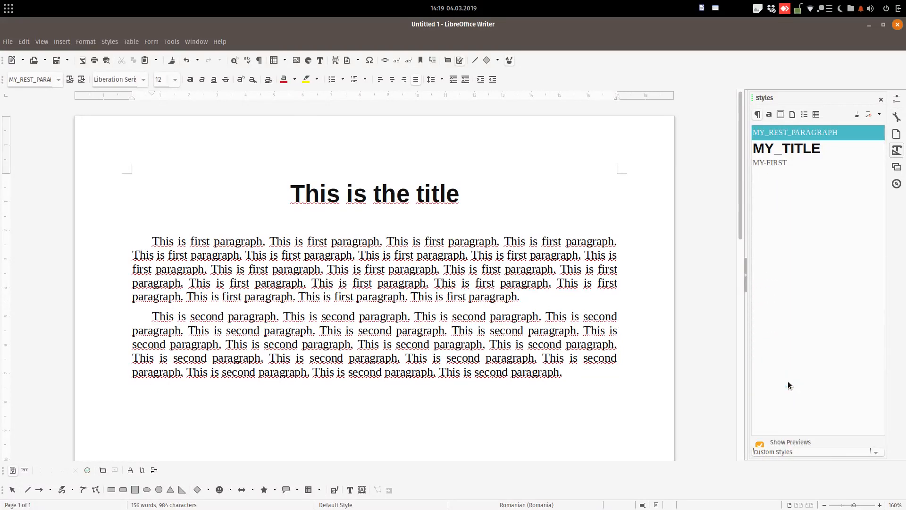
- Write "This is another rest paragraph." as a new paragraph below the second paragraph
click(570, 372)
text(This is anot)
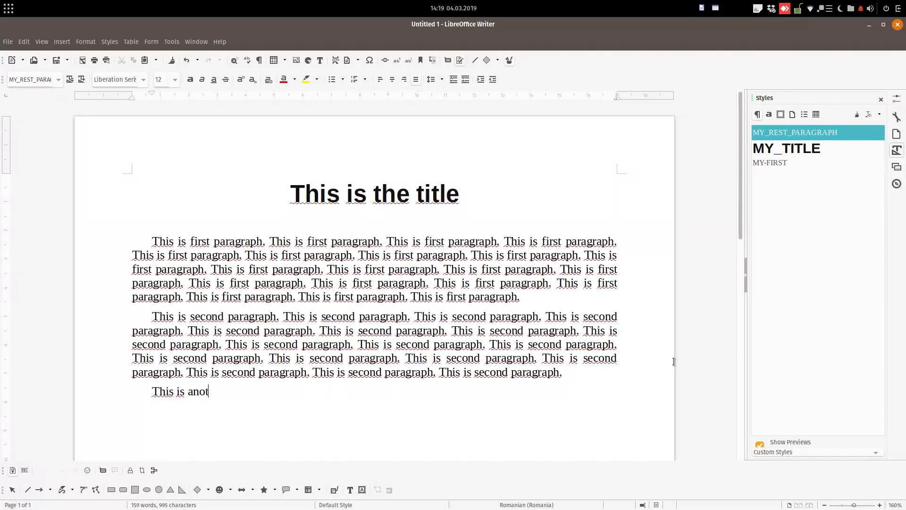
text(her rest paragraph.)
click(506, 332)
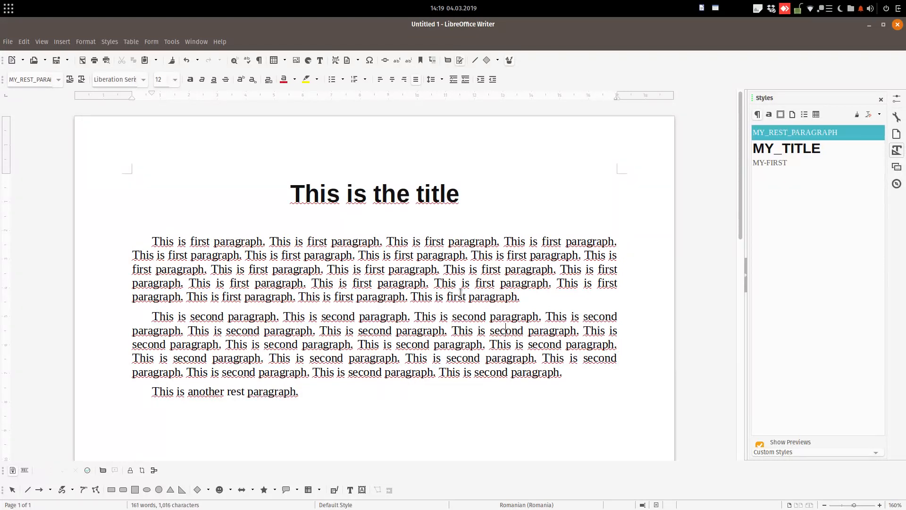
scroll(415, 339, down, 3)
click(382, 281)
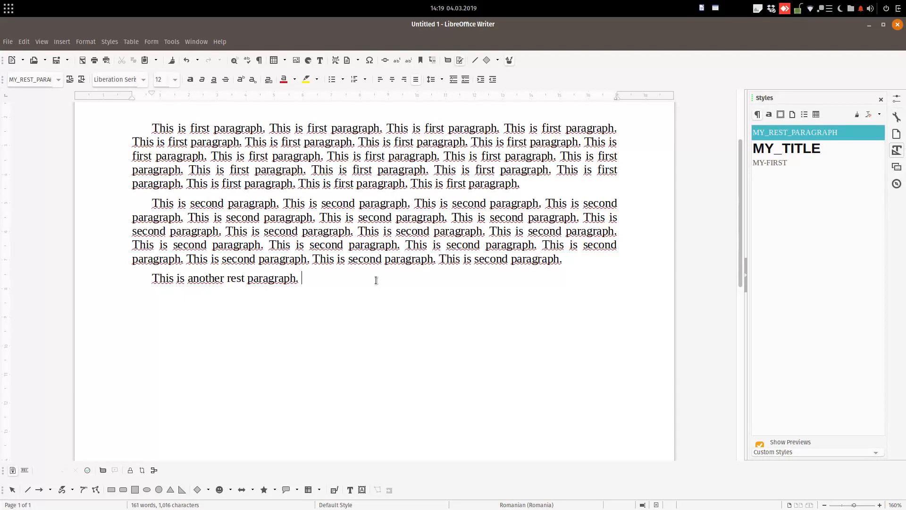
text(Let)
key(BackSpace)
key(BackSpace)
key(BackSpace)
key(BackSpace)
- Add the line "Another chapter" below the last paragraph and start a new line under it
scroll(298, 324, down, 10)
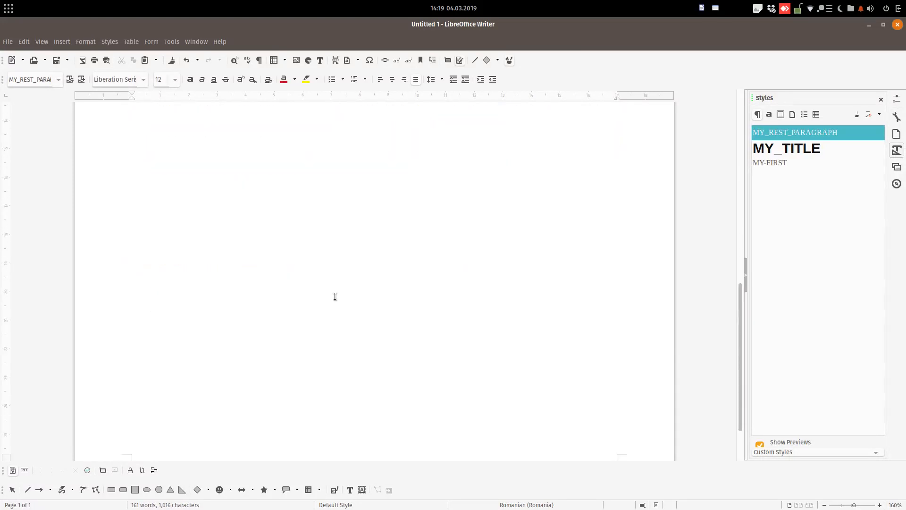
scroll(336, 297, up, 5)
scroll(301, 299, down, 10)
scroll(301, 299, down, 4)
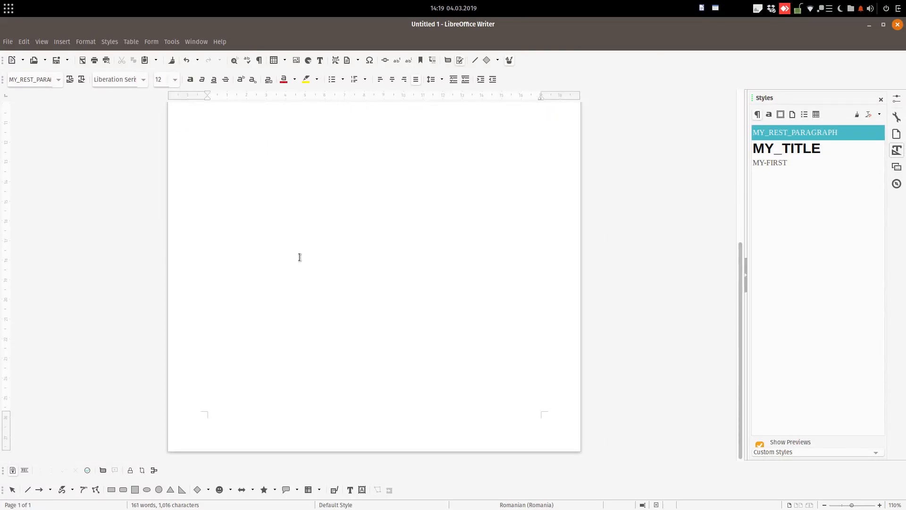
scroll(299, 257, up, 5)
text(Another chapter)
key(Return)
- Write the sentence "Another first paragraph." on the line below "Another chapter"
text(Another )
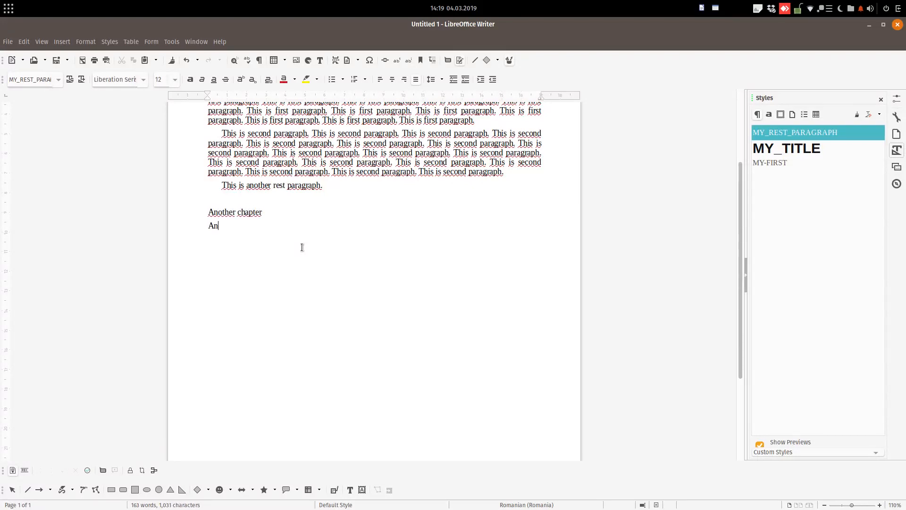
text(frist)
key(BackSpace)
key(BackSpace)
key(BackSpace)
text(irst paragra)
key(BackSpace)
key(BackSpace)
key(BackSpace)
text(ph.)
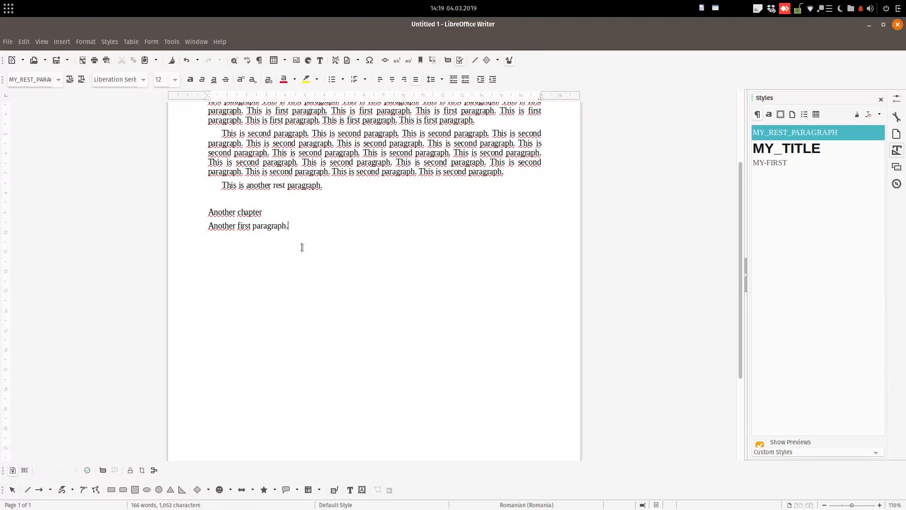
- Copy the sentence "Another first paragraph." and paste it four more times to lengthen the paragraph
key(shift+Home)
key(ctrl+c)
key(End)
key(ctrl+v)
key(ctrl+v)
key(ctrl+v)
key(ctrl+v)
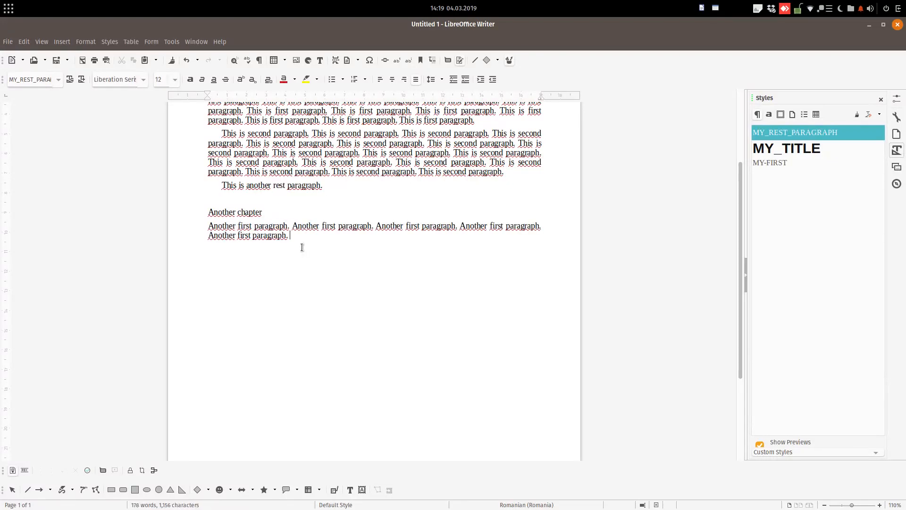
- Add a further paragraph below it consisting of the sentence "Second paragraph." repeated nine times
text(Second paragraph.)
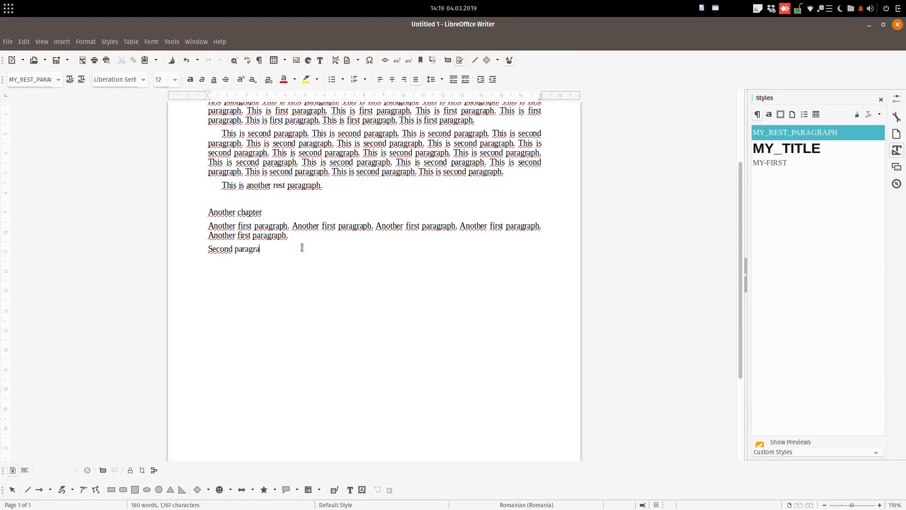
key(shift+Home)
key(End)
key(ctrl+v)
key(ctrl+v)
key(ctrl+v)
key(ctrl+v)
key(ctrl+v)
key(ctrl+v)
key(ctrl+v)
key(ctrl+v)
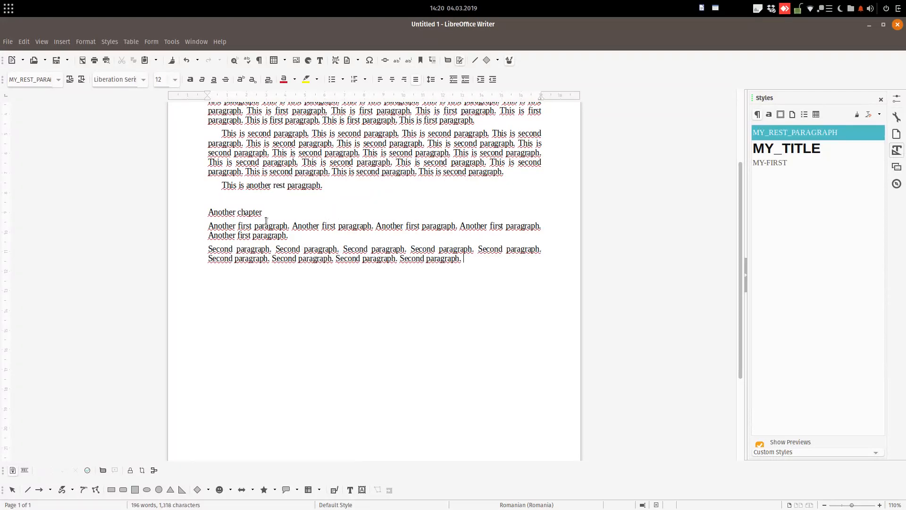
- Apply the MY_TITLE style to the "Another chapter" line
drag(263, 213, 187, 215)
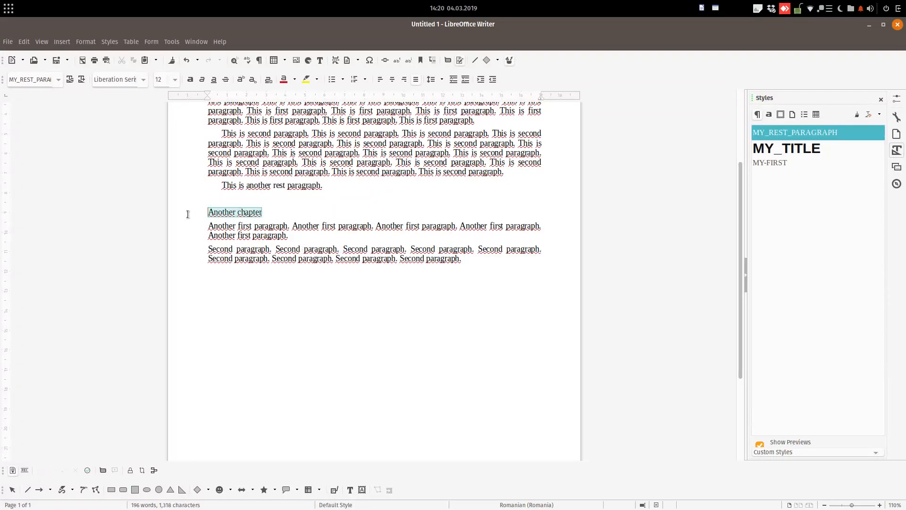
double_click(812, 145)
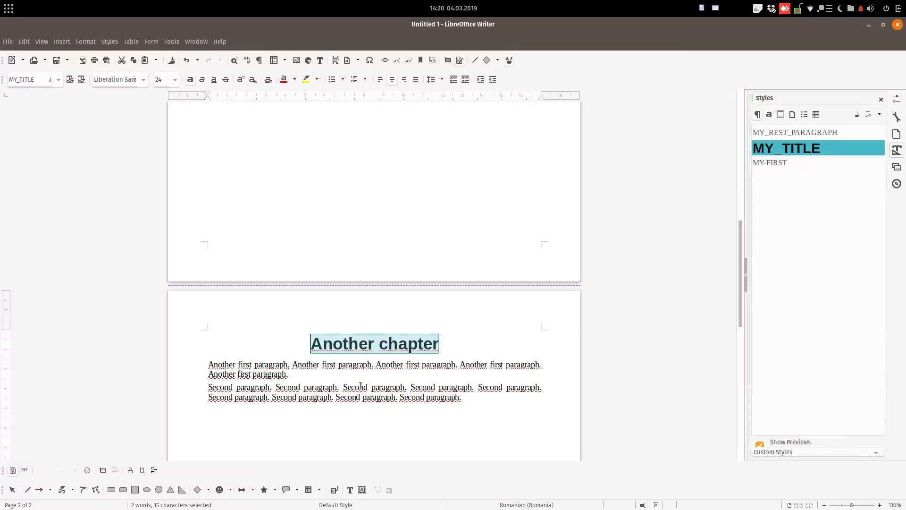
- Apply MY-FIRST to the new chapter's first paragraph and MY_REST_PARAGRAPH to its second paragraph
drag(288, 374, 207, 364)
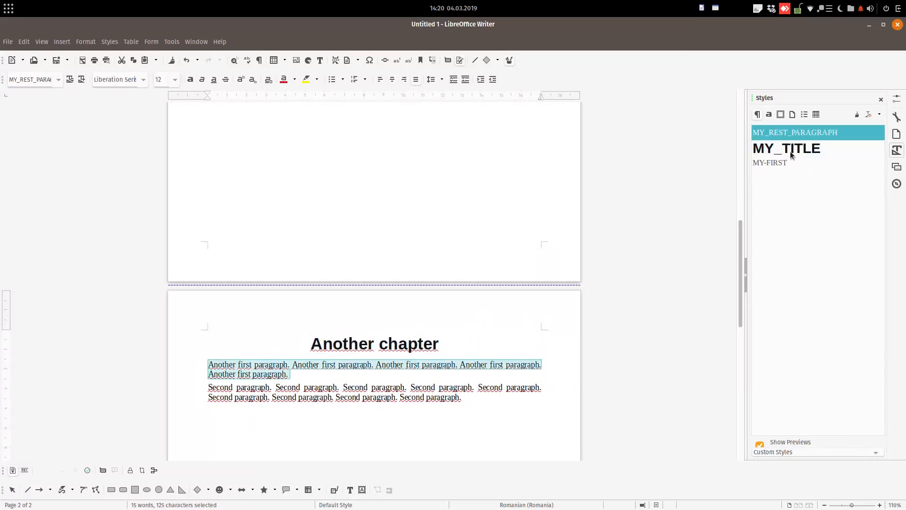
double_click(771, 162)
drag(485, 414, 203, 399)
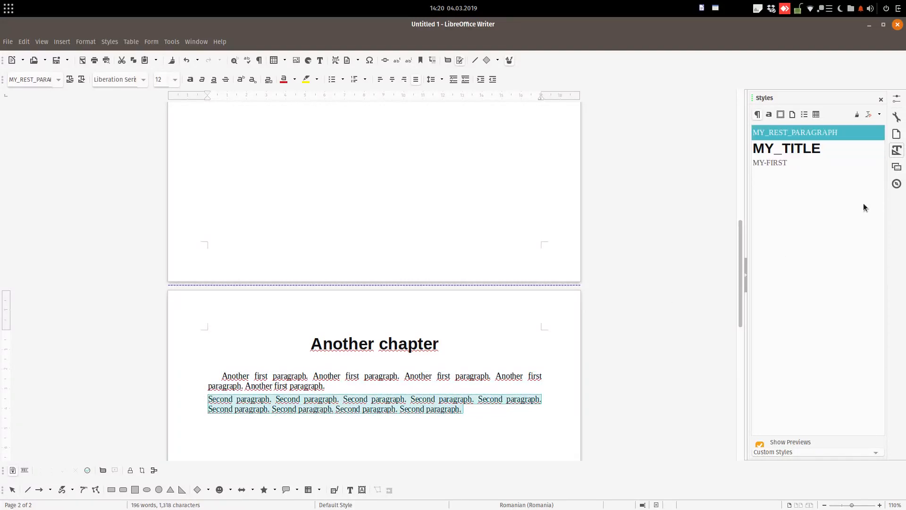
double_click(789, 133)
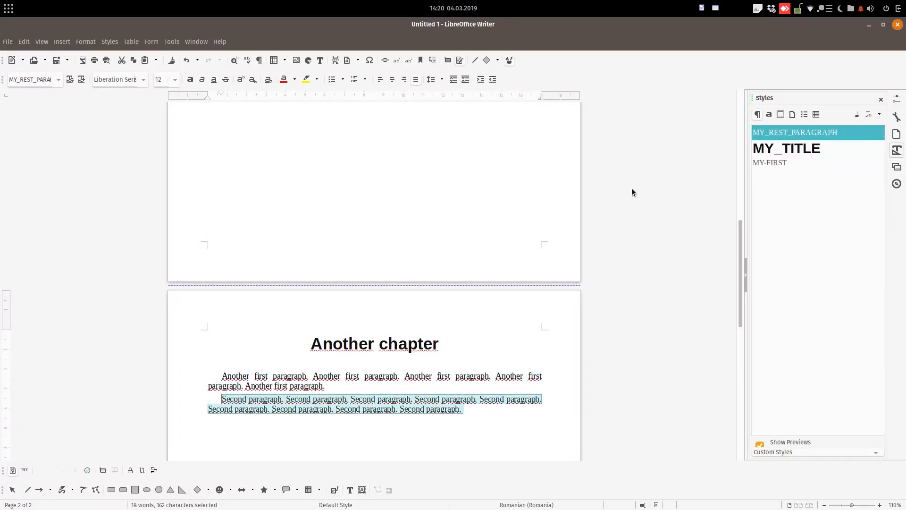
- Start another paragraph after the new chapter's second paragraph with the text "This is also a second st"
click(486, 419)
key(Return)
text(this )
text(is alo)
text(so a )
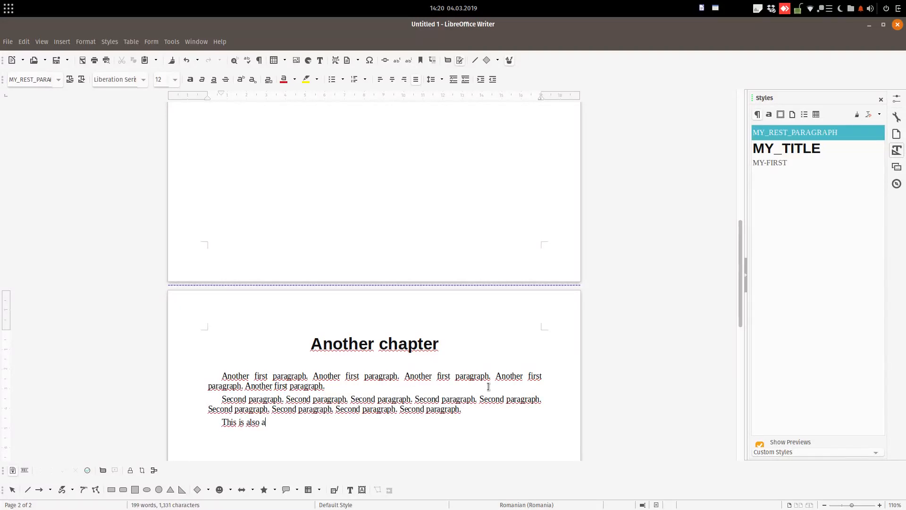
text(second st)
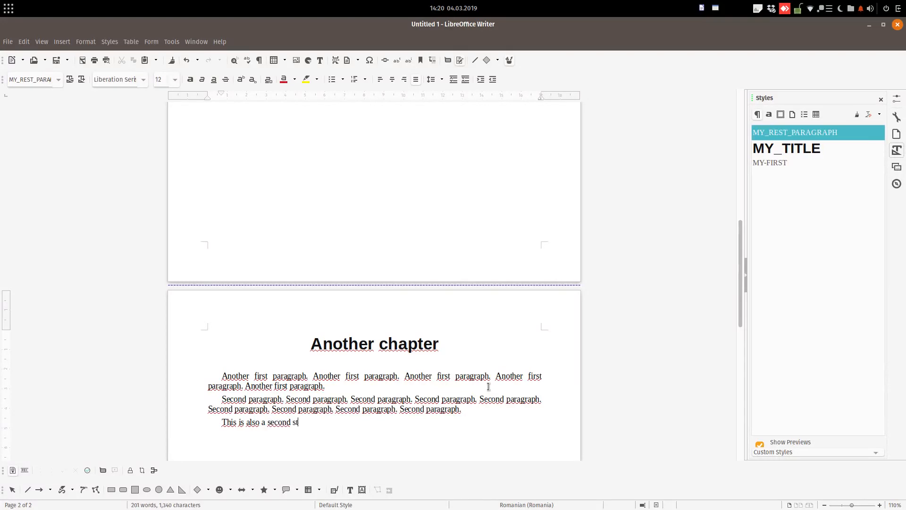